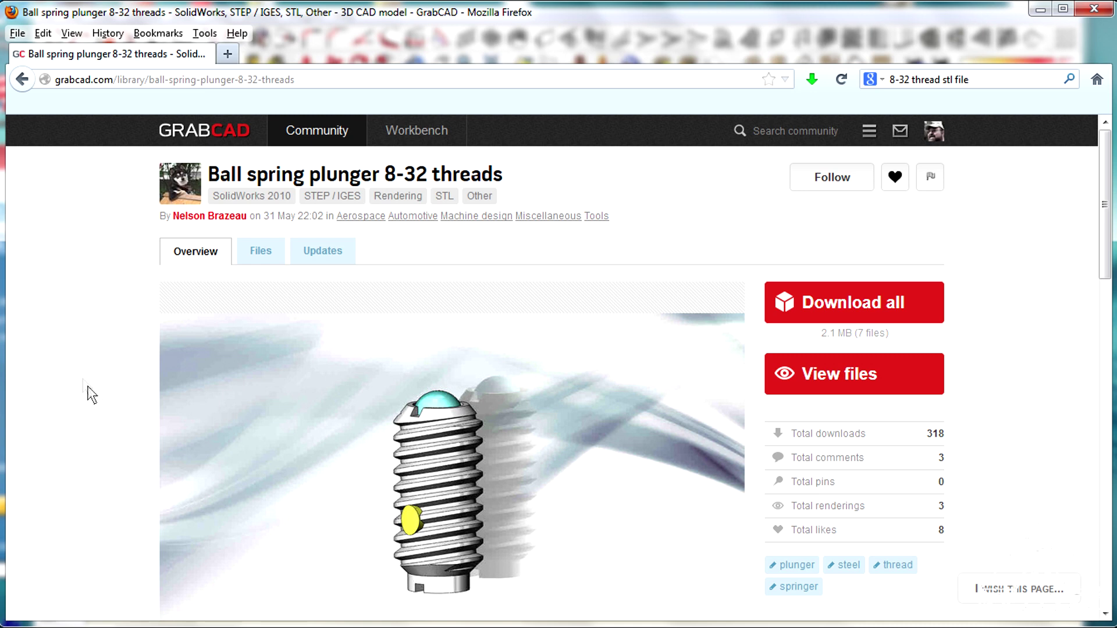
Zoom and orbit the view to a diagonal angle on the threaded plunger.
scroll(78, 409, "down", 3)
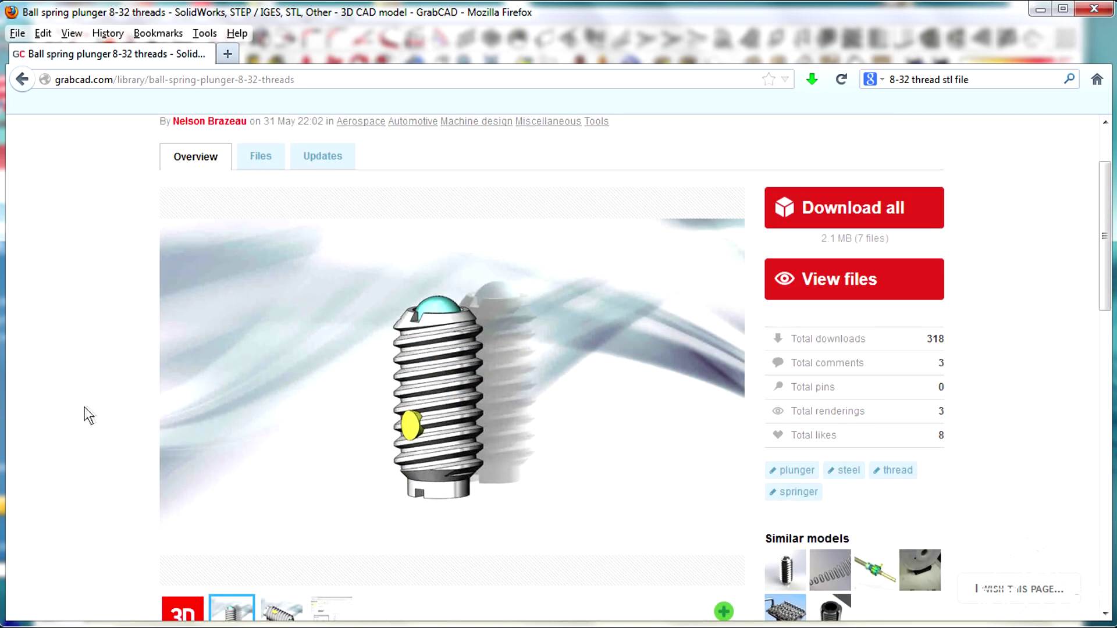
scroll(91, 394, "down", 3)
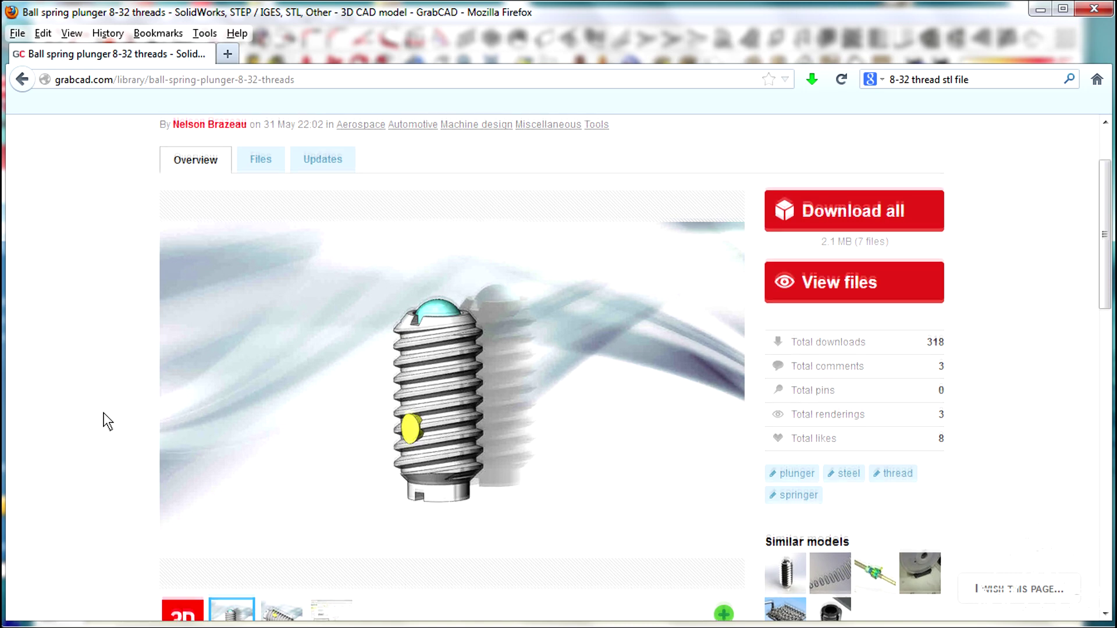
scroll(106, 420, "up", 3)
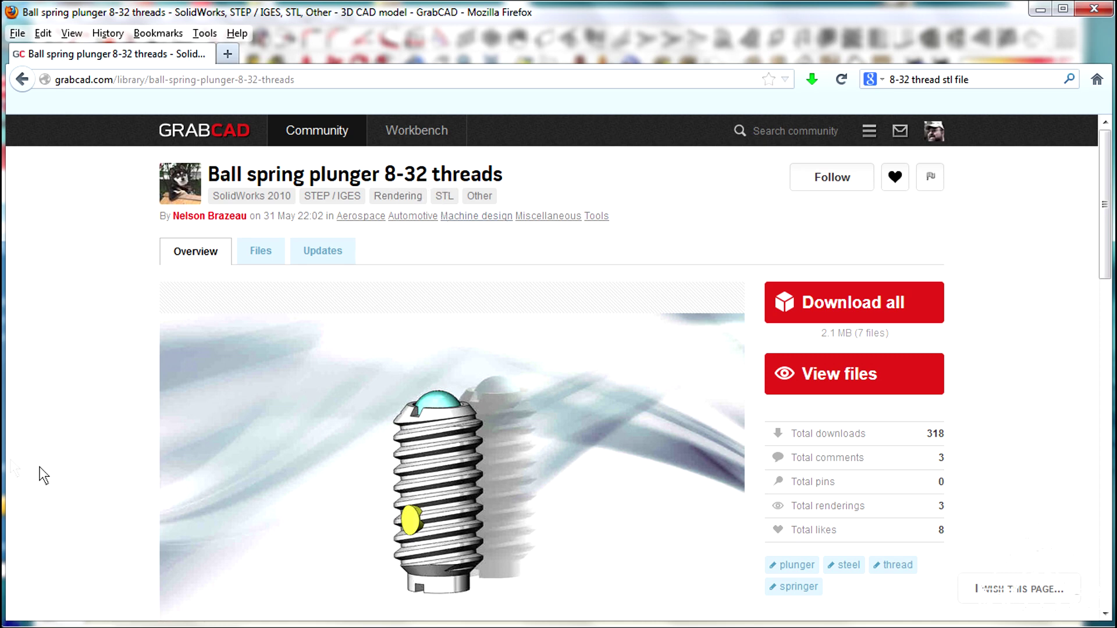
scroll(233, 448, "down", 5)
scroll(117, 448, "up", 5)
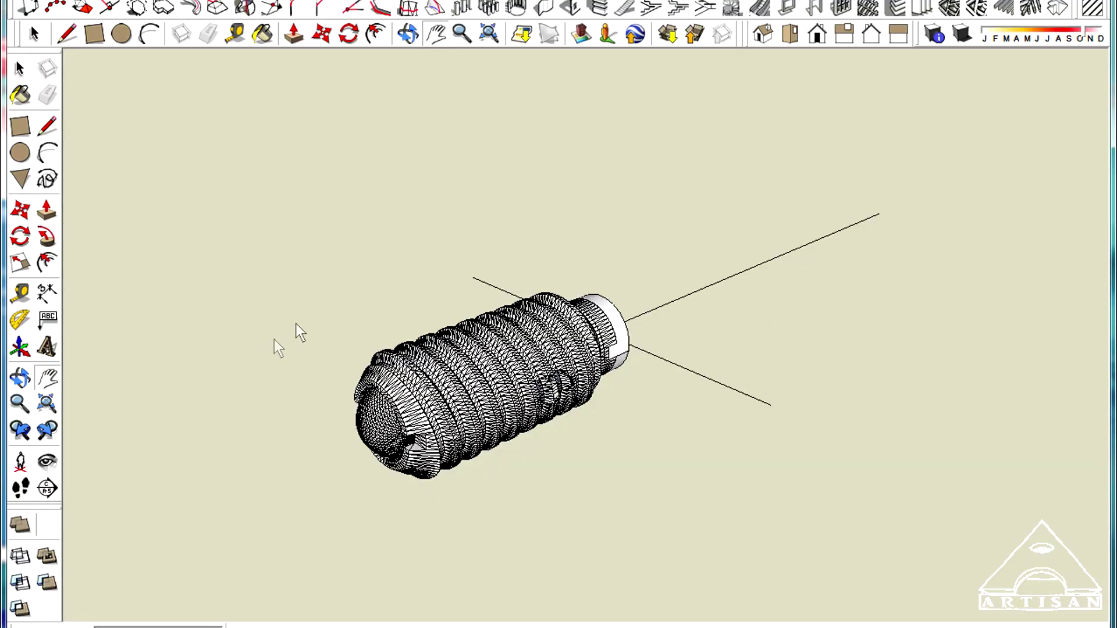
middle_click_drag(417, 316, 401, 316)
left_click(402, 38)
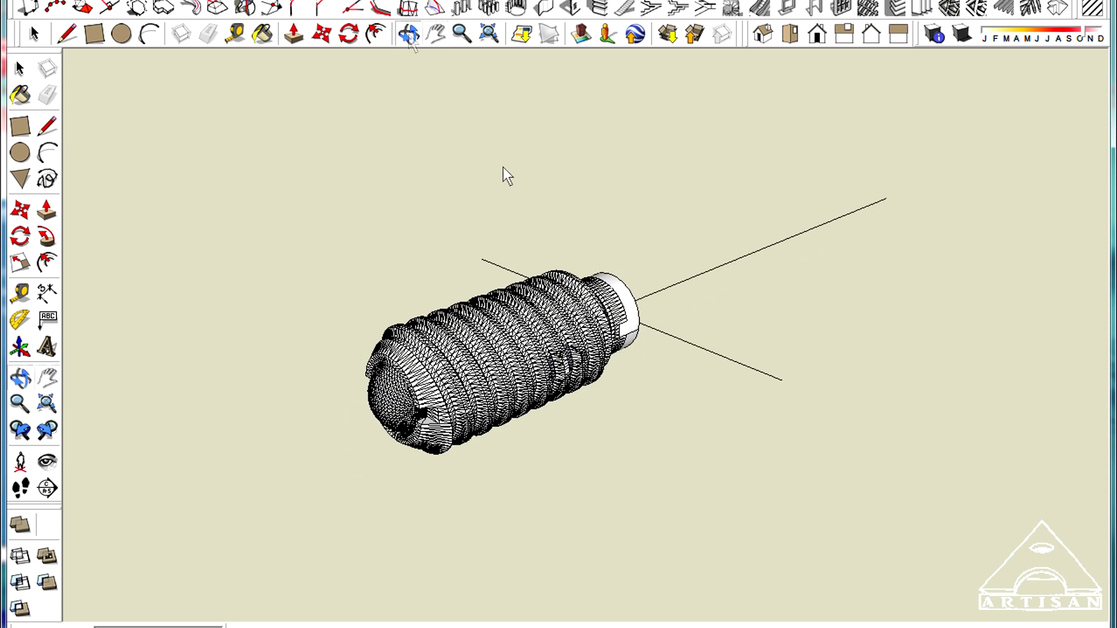
left_click_drag(502, 166, 260, 229)
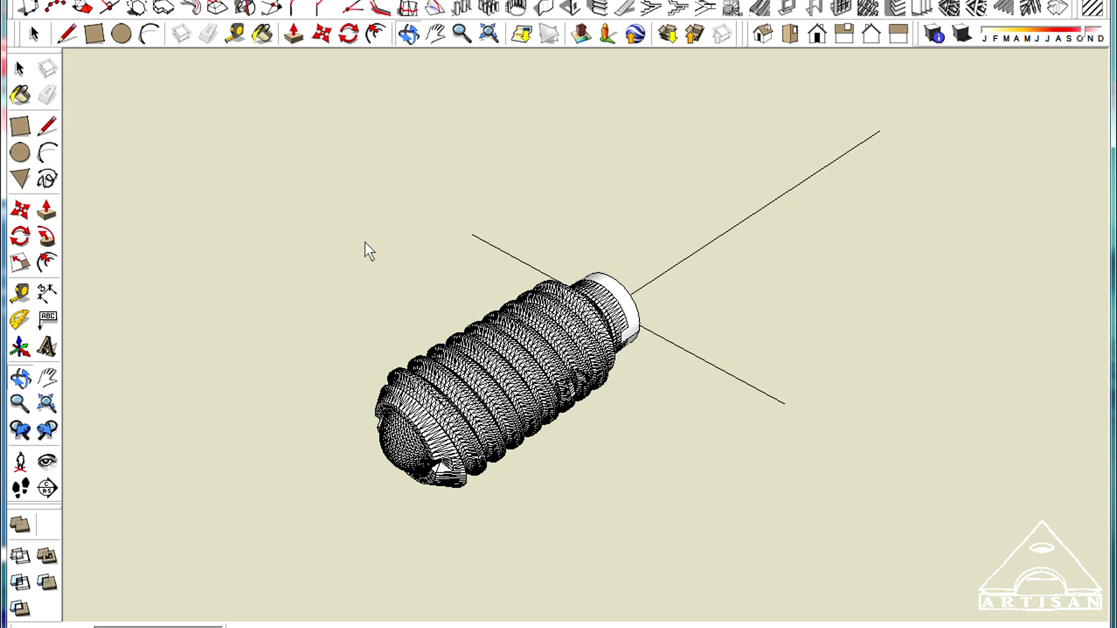
Start an Import from the File menu and move the file dialog aside.
left_click(26, 1)
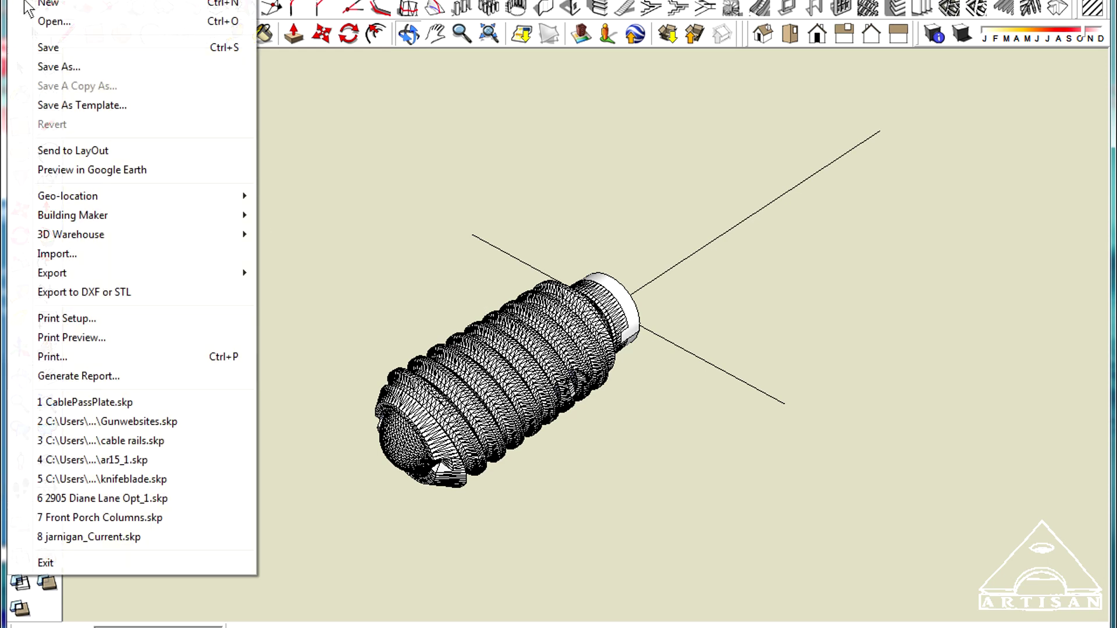
left_click(59, 258)
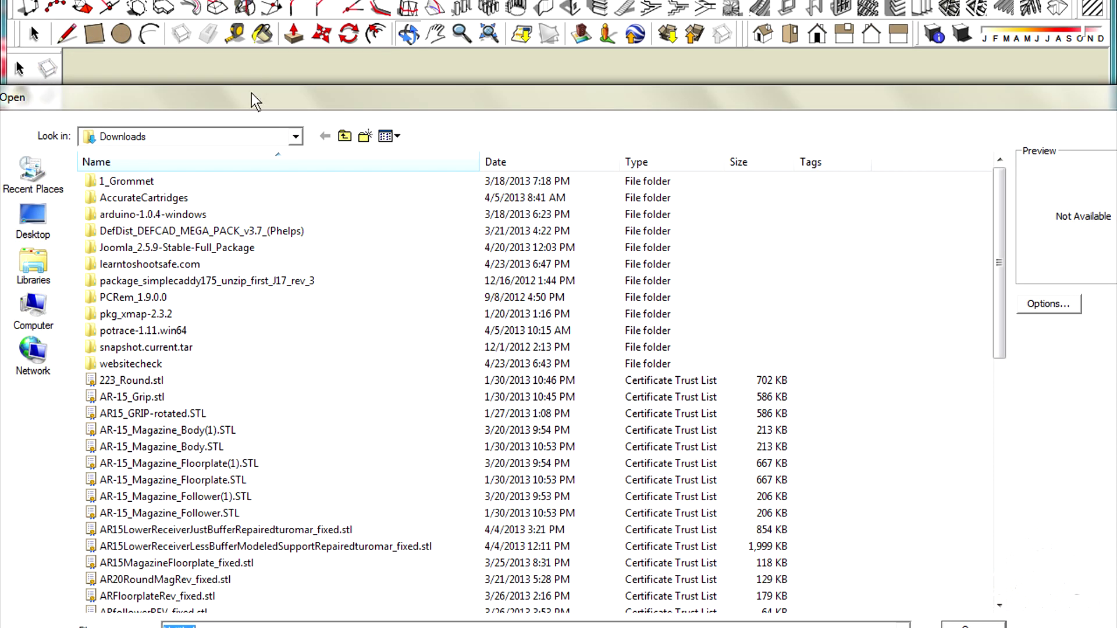
left_click_drag(251, 94, 216, 1)
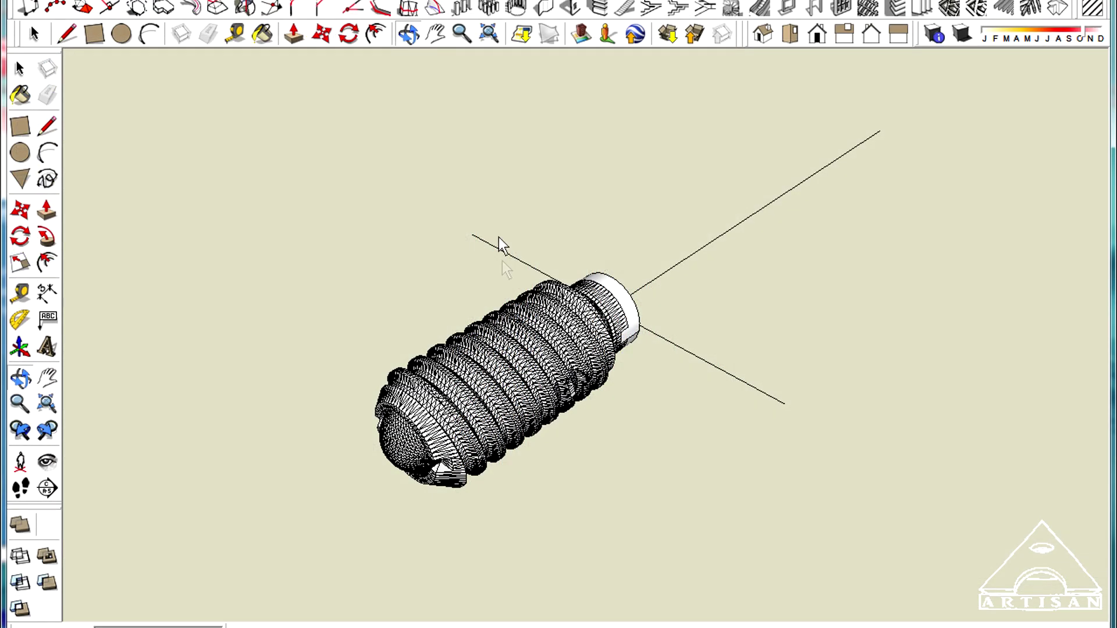
Orbit, pan and zoom to inspect the plunger's threads and ridges from the side.
middle_click_drag(584, 365, 523, 242)
scroll(568, 367, "up", 5)
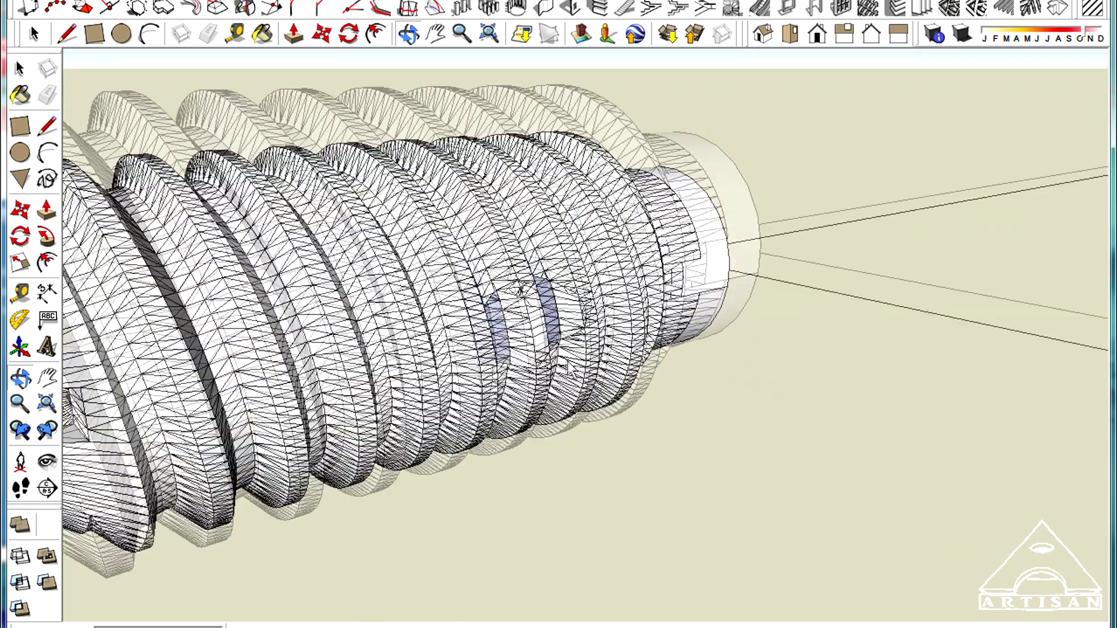
middle_click_drag(520, 290, 384, 136)
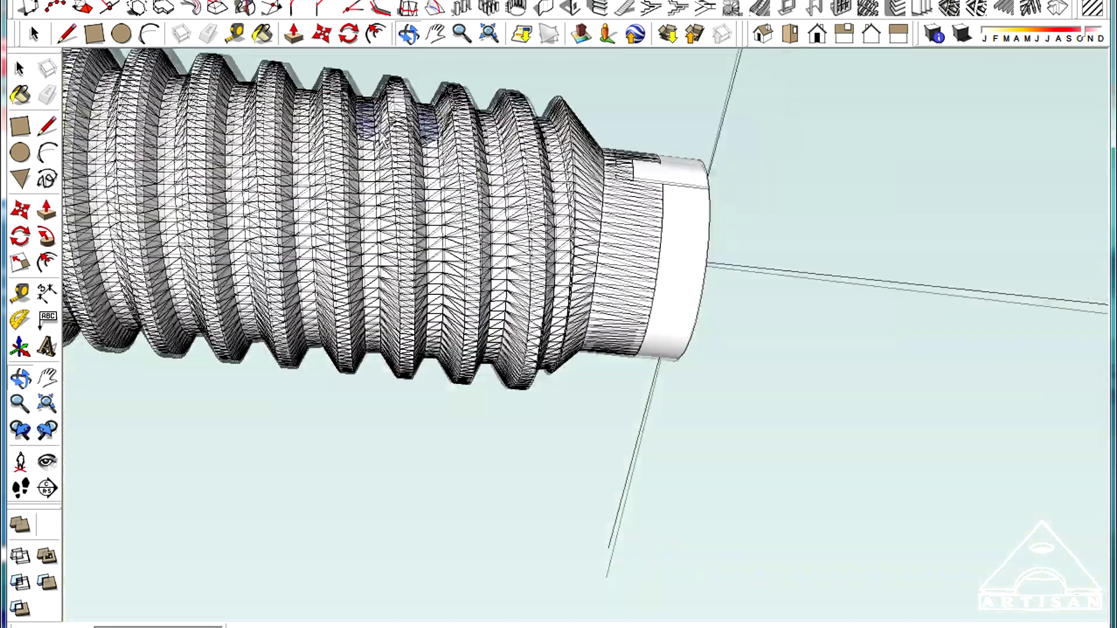
left_click(436, 34)
left_click_drag(384, 227, 486, 504)
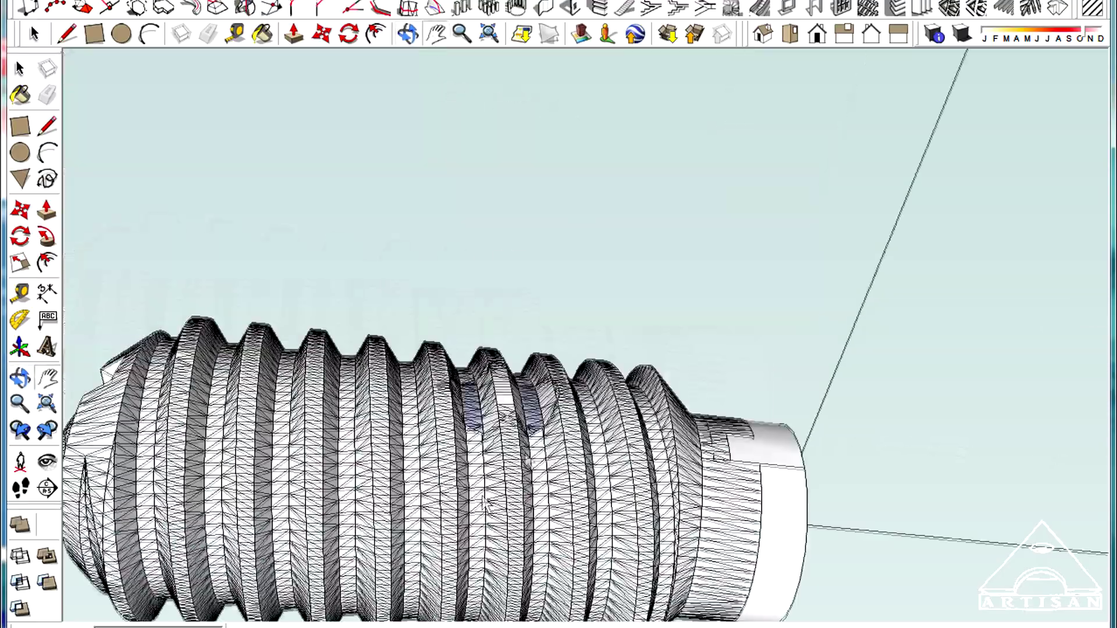
scroll(506, 422, "up", 5)
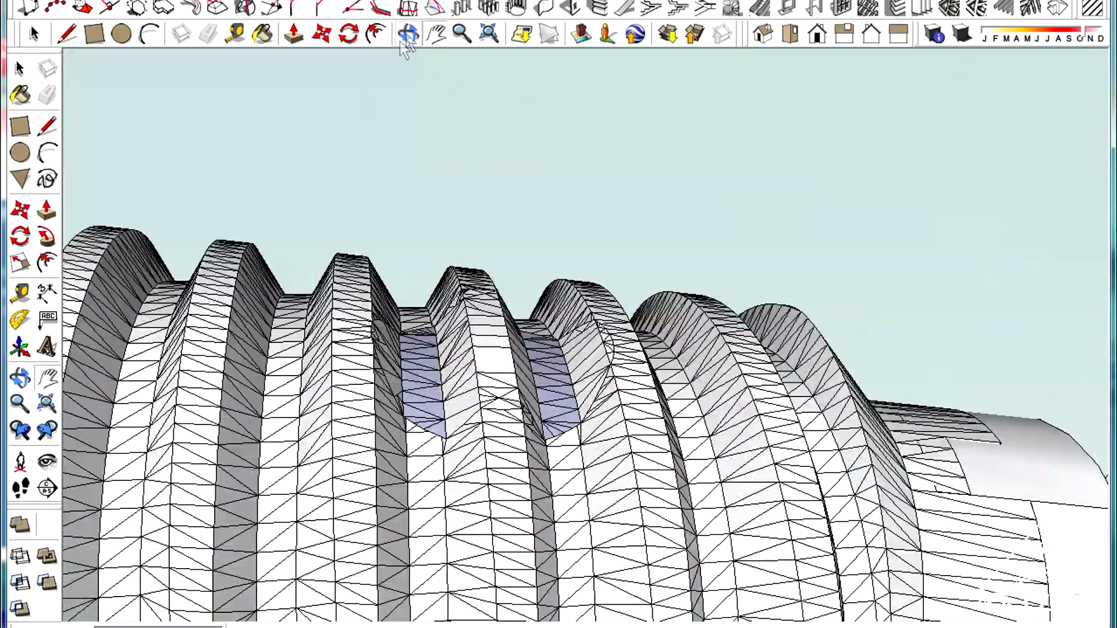
left_click(408, 33)
left_click_drag(355, 244, 413, 523)
scroll(475, 579, "up", 3)
left_click_drag(476, 580, 524, 437)
scroll(600, 515, "down", 3)
scroll(451, 355, "up", 4)
Orbit to view the plunger from below and end-on, facing its white cap.
left_click_drag(451, 355, 674, 623)
scroll(546, 498, "down", 5)
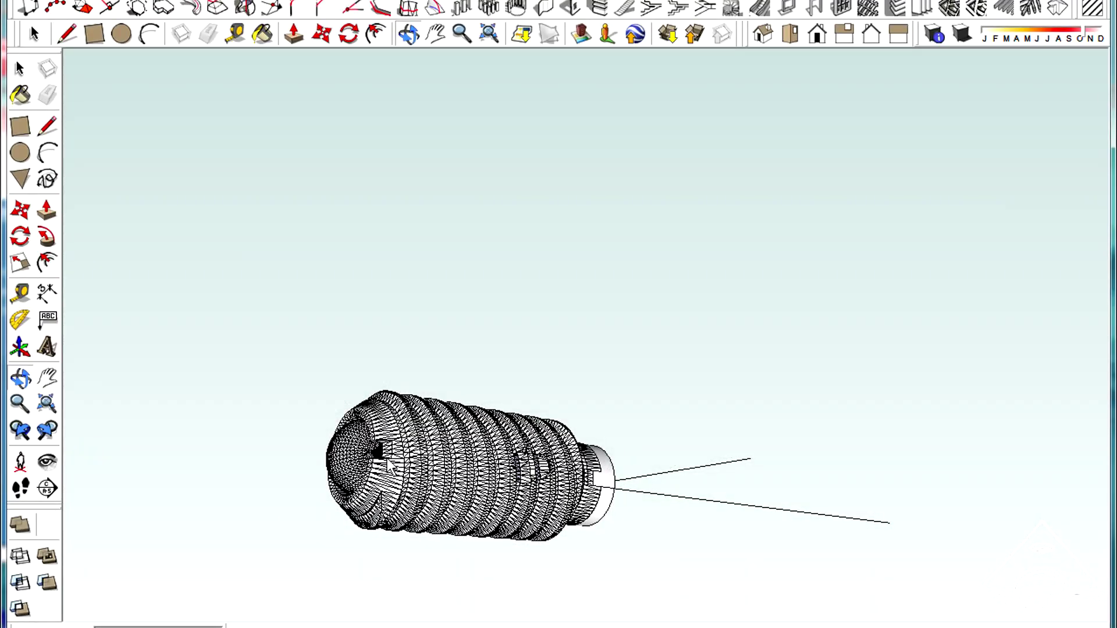
left_click_drag(388, 465, 535, 433)
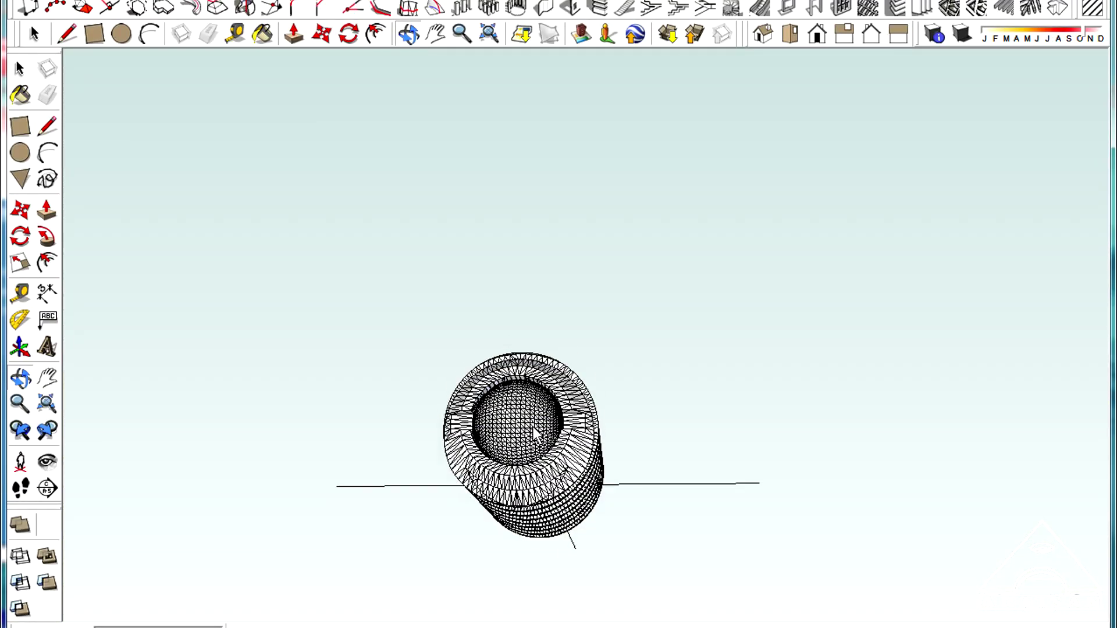
scroll(535, 435, "up", 6)
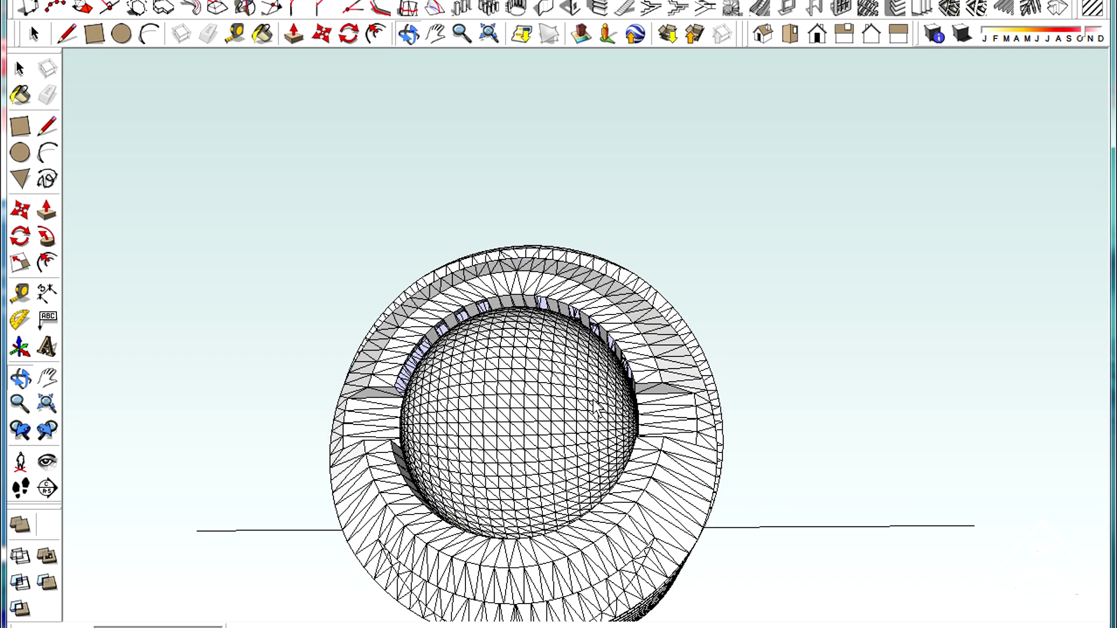
scroll(596, 408, "down", 5)
left_click_drag(596, 407, 353, 448)
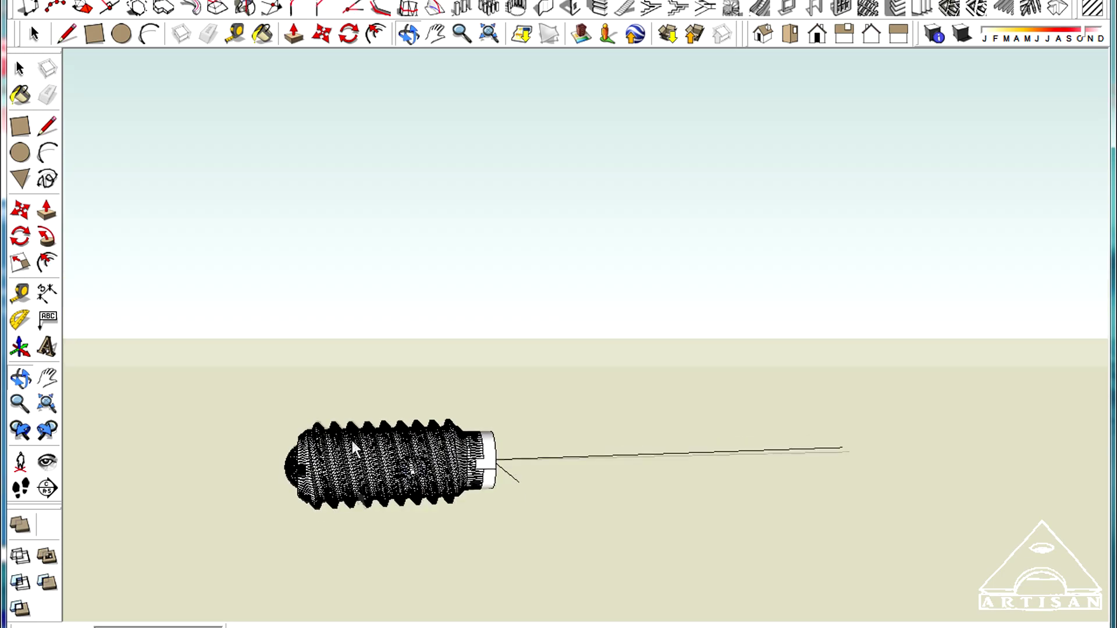
scroll(407, 507, "up", 5)
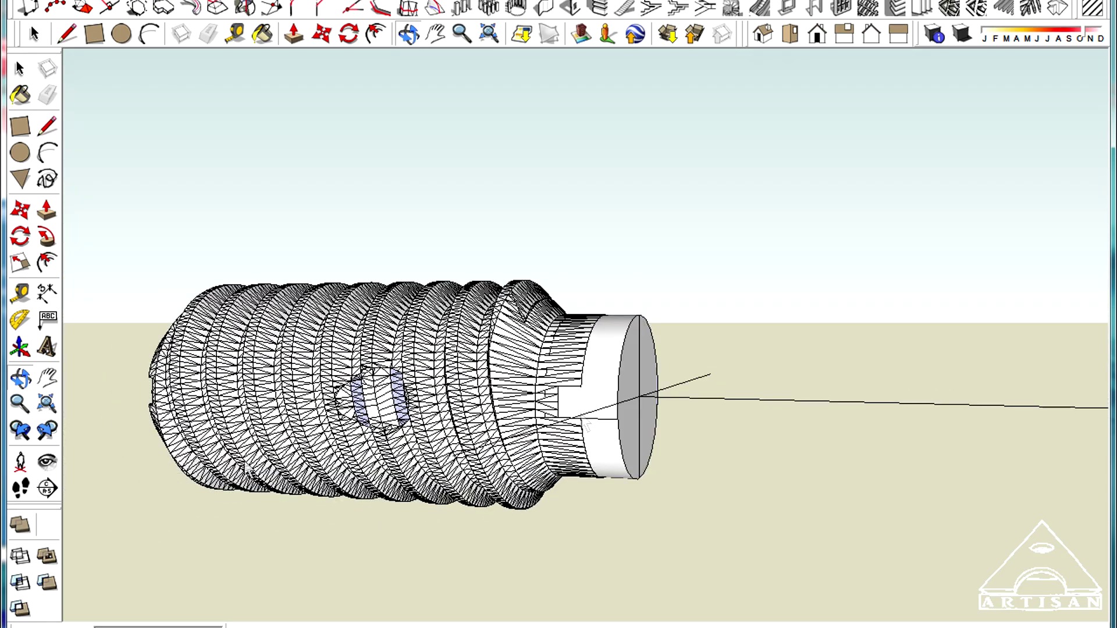
left_click_drag(585, 428, 515, 442)
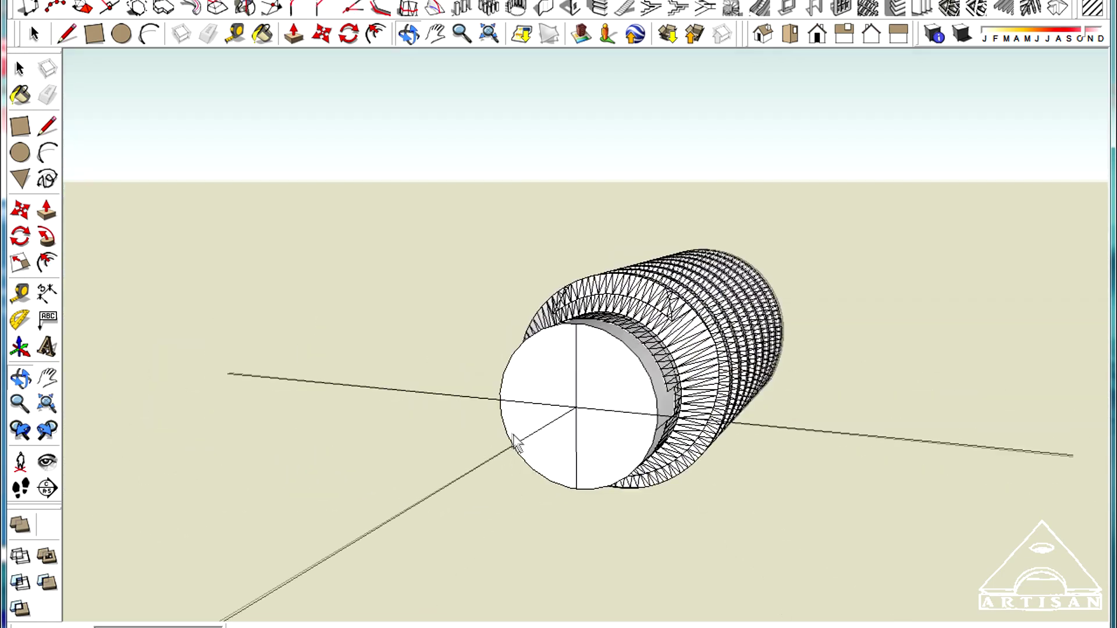
scroll(570, 430, "down", 5)
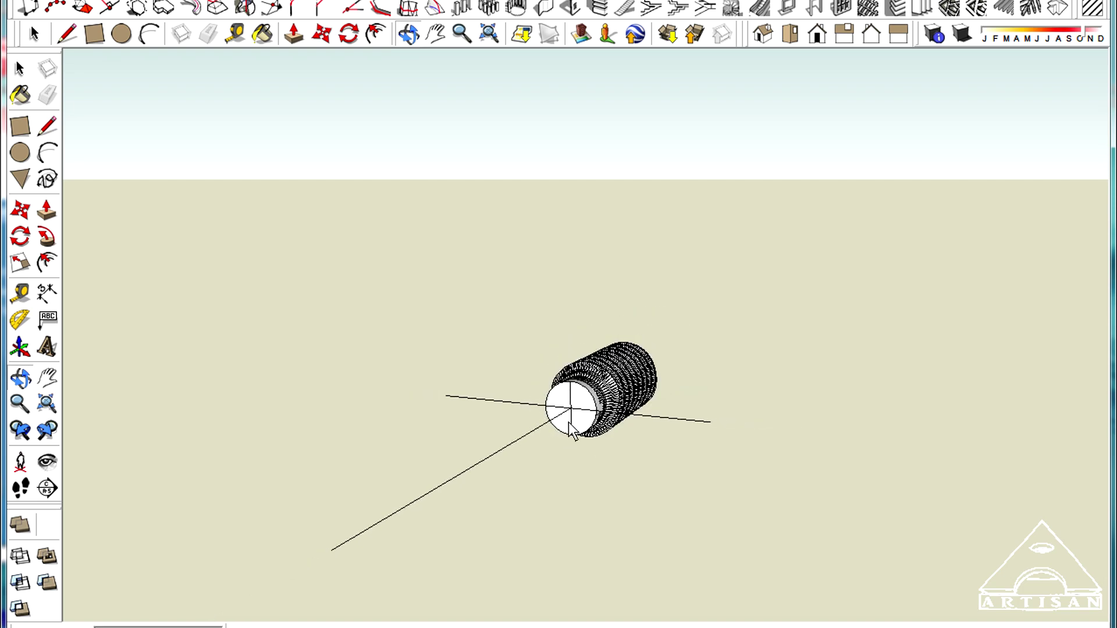
scroll(582, 427, "up", 5)
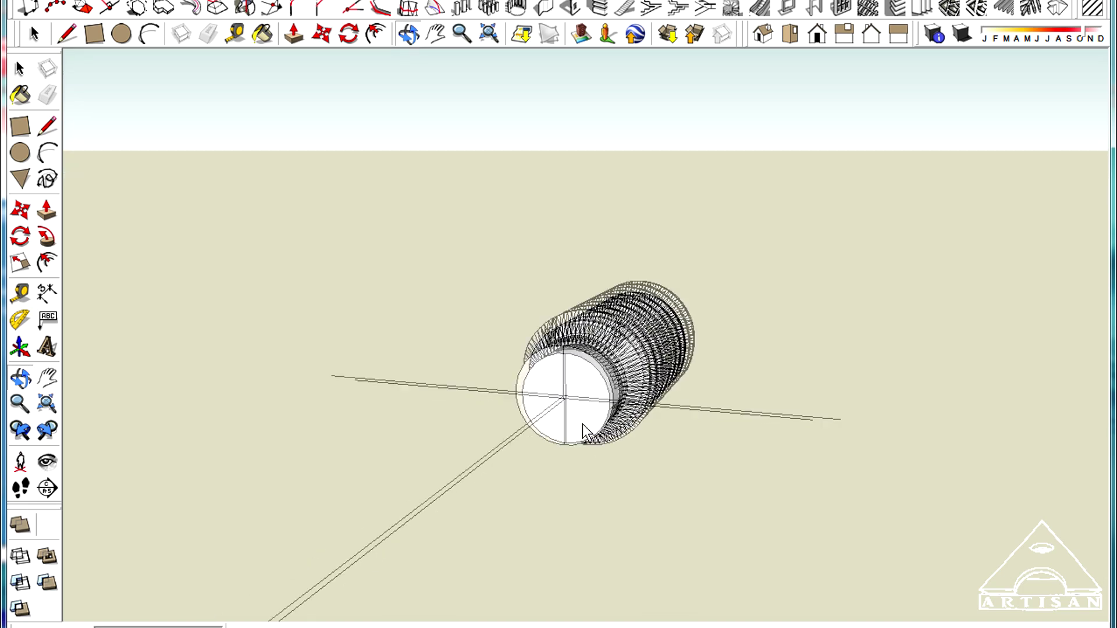
Window-select the entire threaded plunger and make it a single group.
left_click(36, 35)
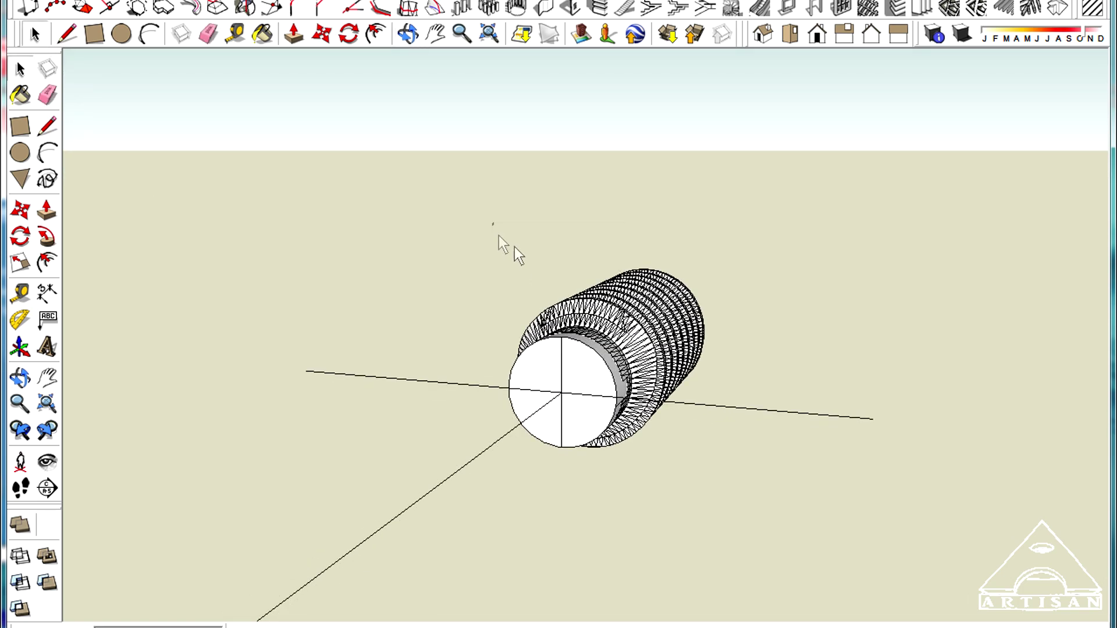
mouse_move(492, 222)
left_mouse_down()
mouse_move(714, 486)
mouse_move(730, 491)
left_mouse_up()
right_click(623, 344)
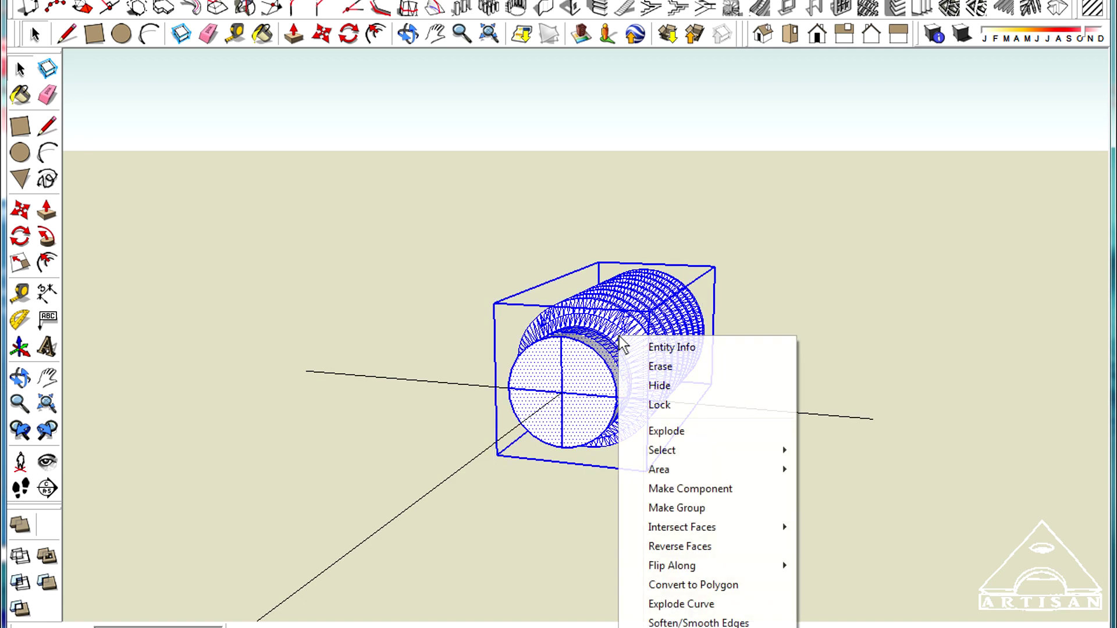
left_click(678, 508)
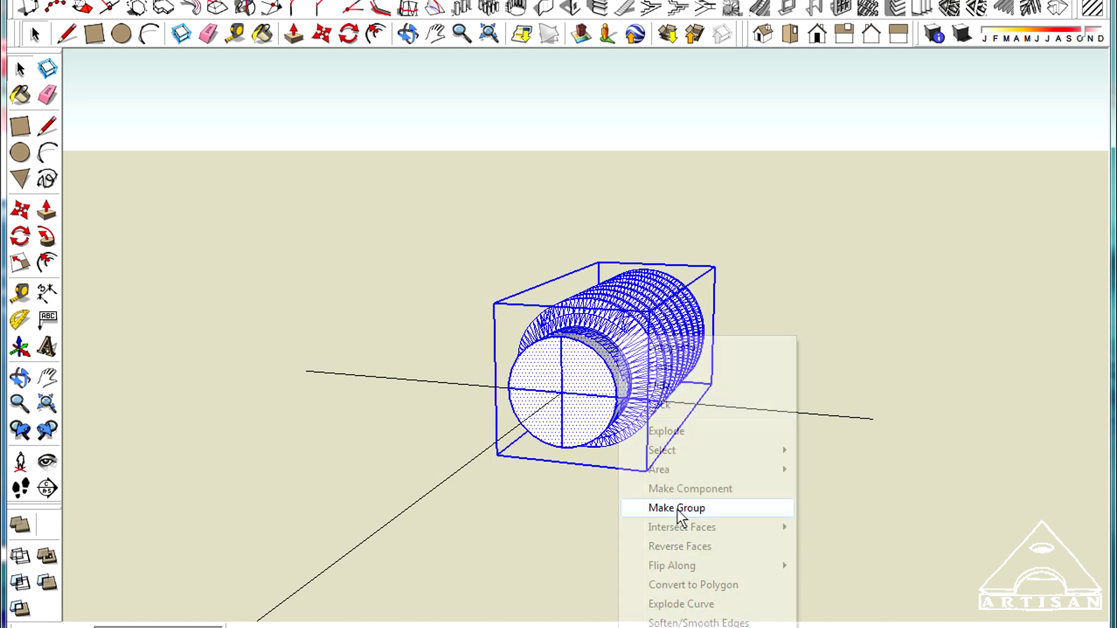
left_click(589, 498)
Pan and orbit to look down on the grouped plunger.
scroll(602, 465, "down", 5)
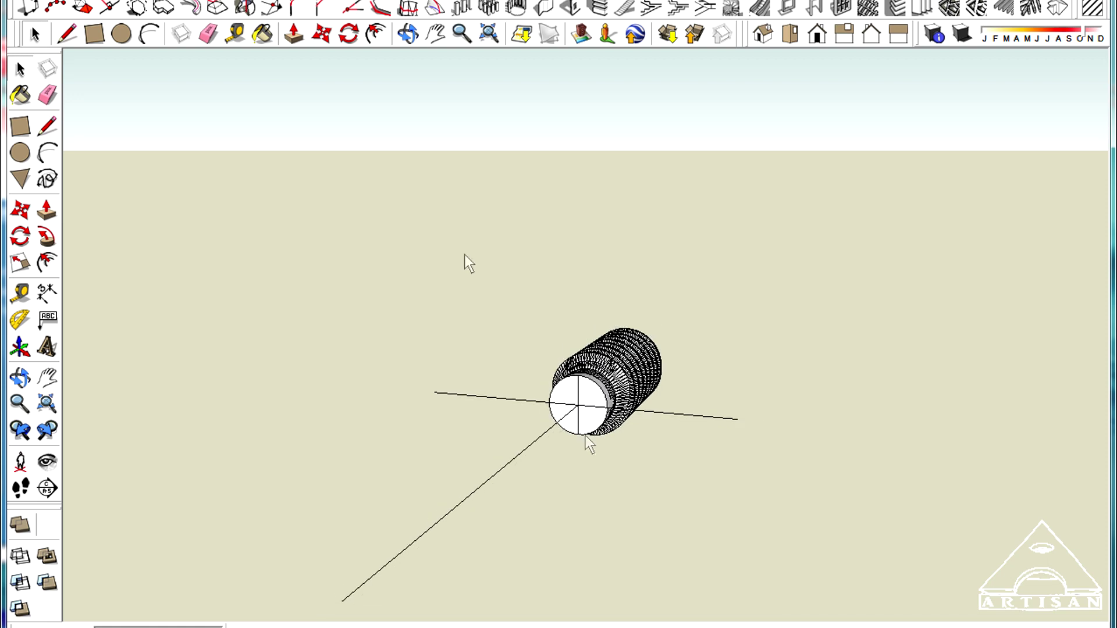
left_click(436, 33)
left_click_drag(556, 269, 581, 154)
left_click(409, 34)
left_click_drag(693, 372, 613, 480)
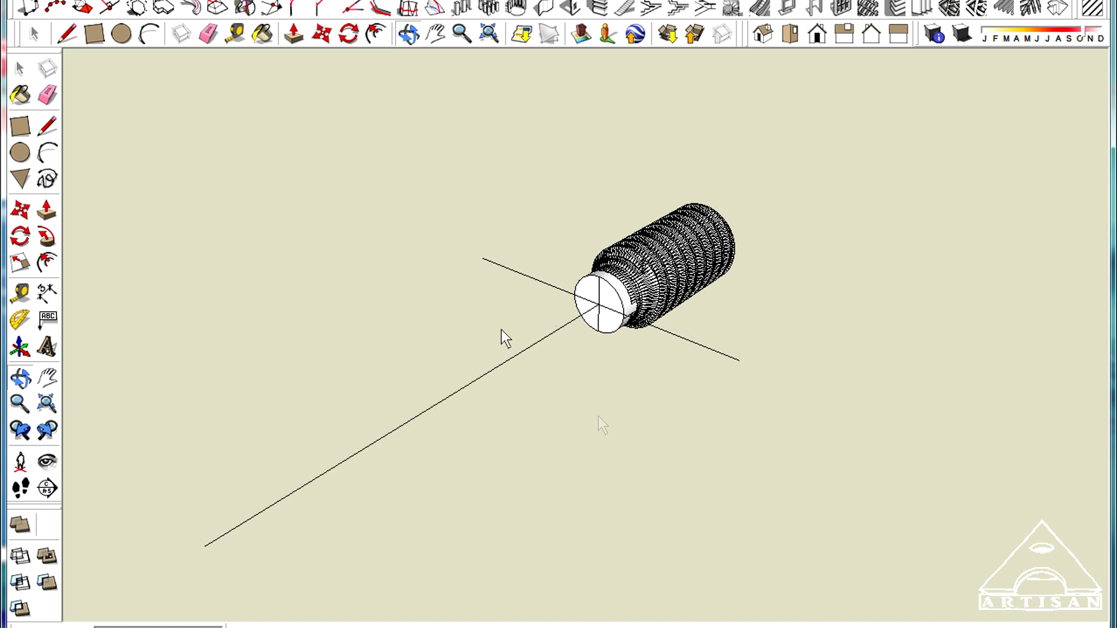
left_click(67, 33)
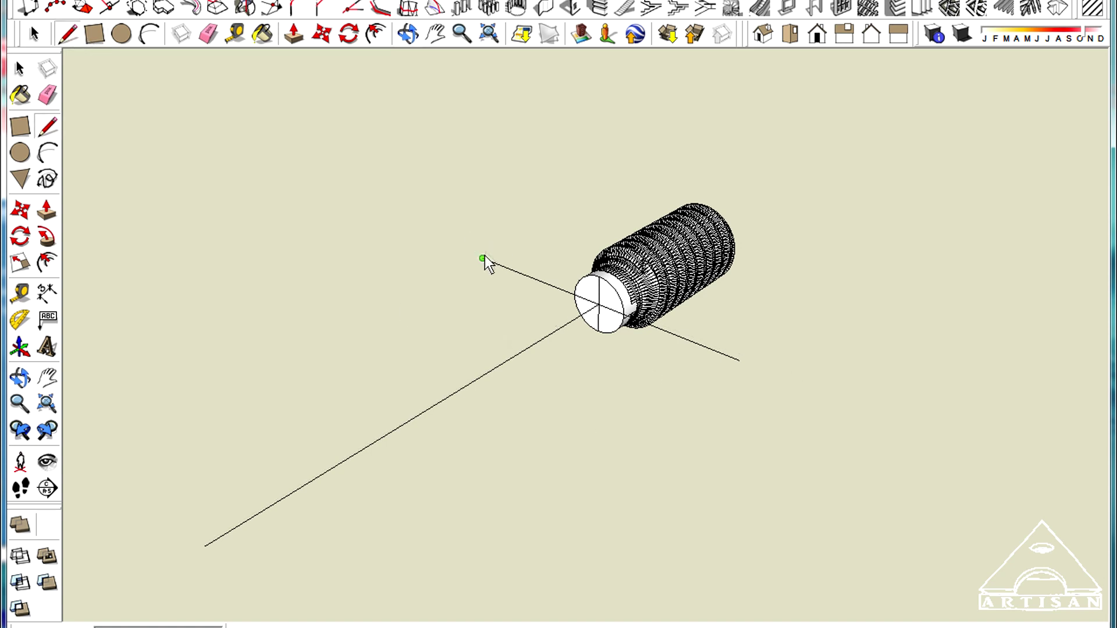
Draw edges from the right corner to the blade tip and upper corner, forming the upper triangle.
left_click(780, 376)
left_click(210, 546)
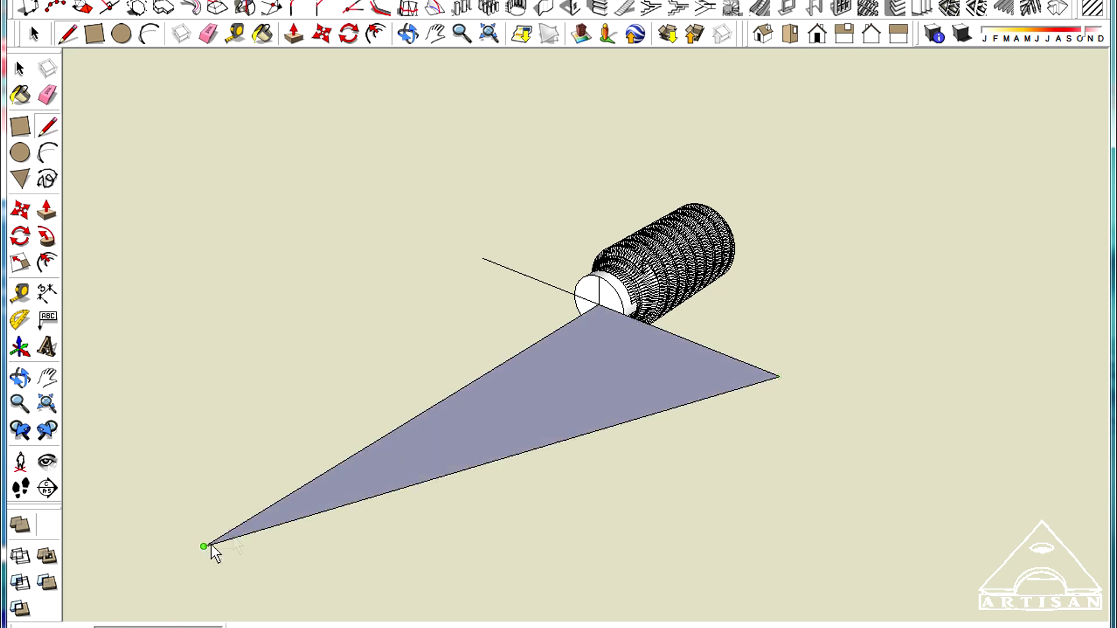
left_click(204, 546)
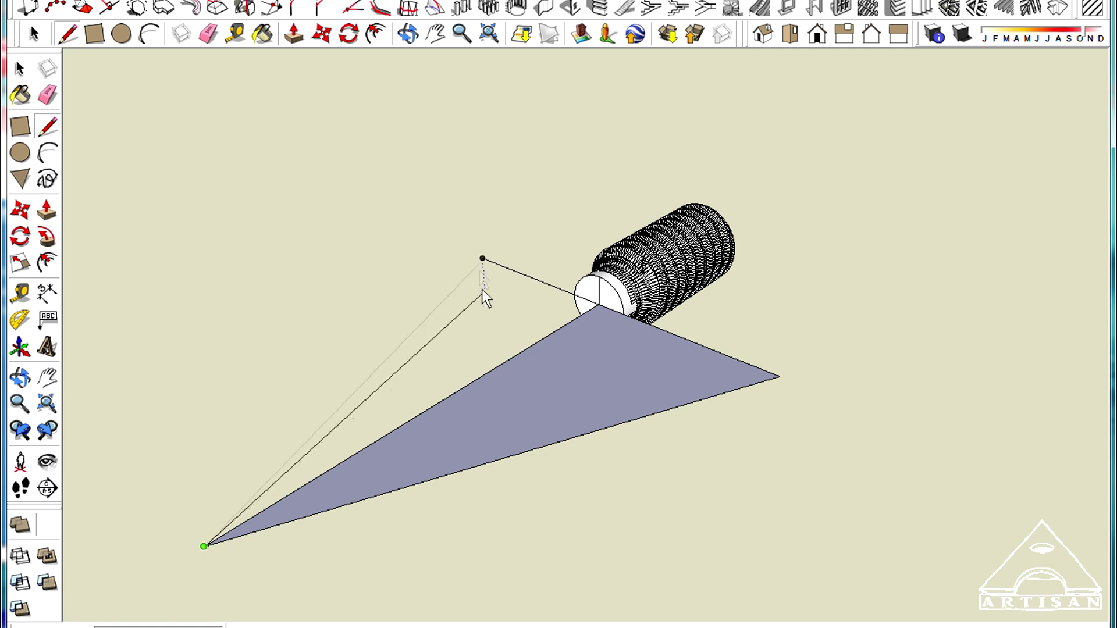
left_click(481, 260)
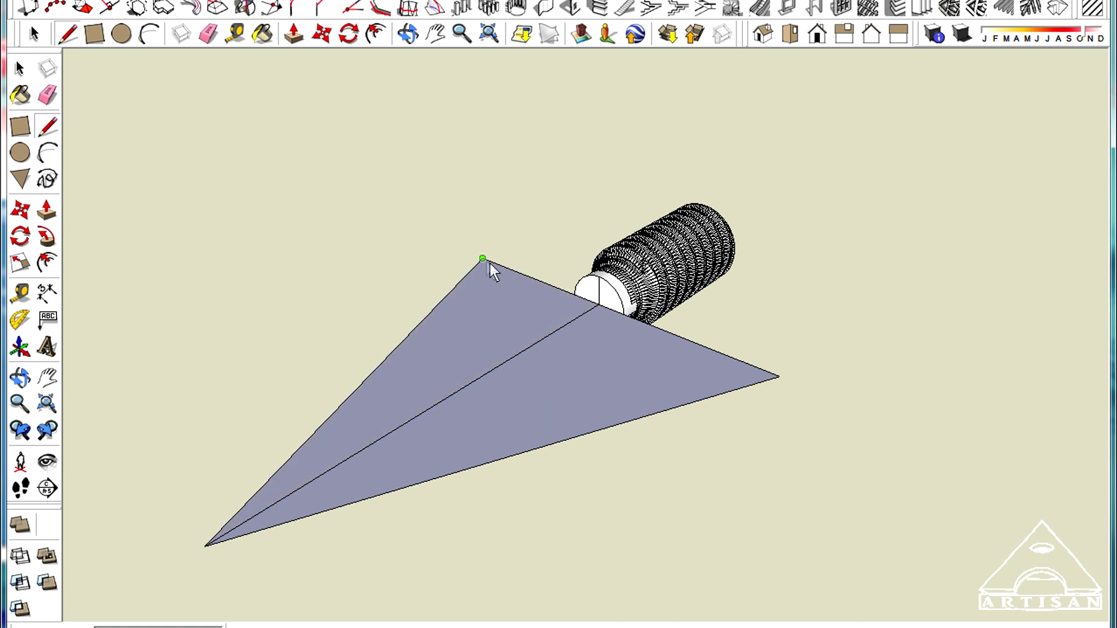
Connect the upper and right corners to the plunger's end point, closing the sloped and lower faces.
left_click(484, 259)
left_click(609, 291)
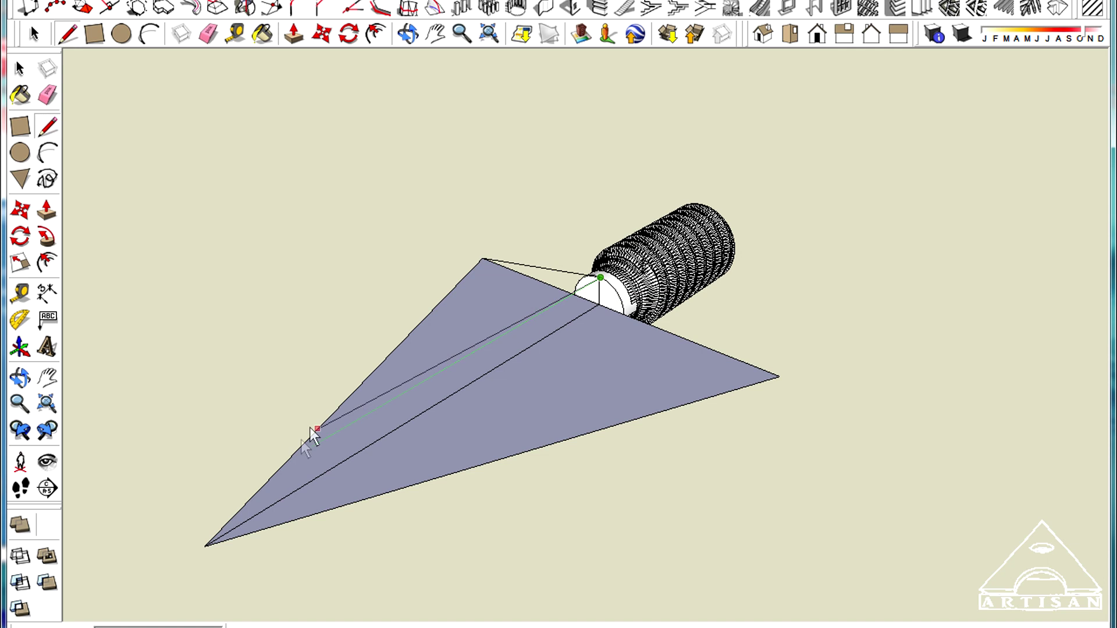
left_click(211, 545)
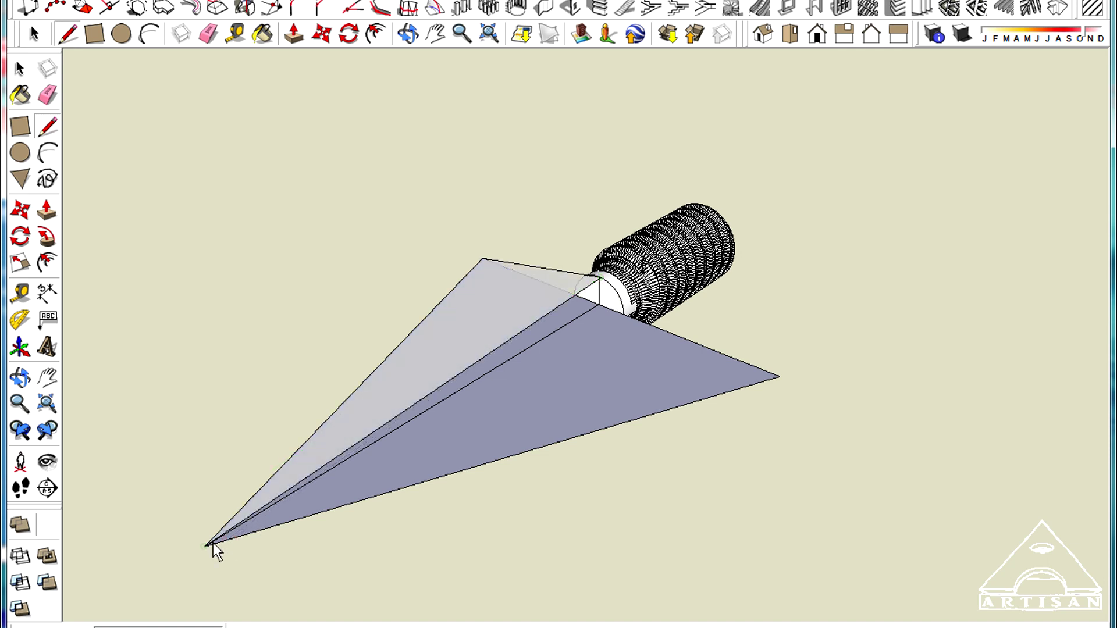
left_click(600, 278)
left_click(782, 385)
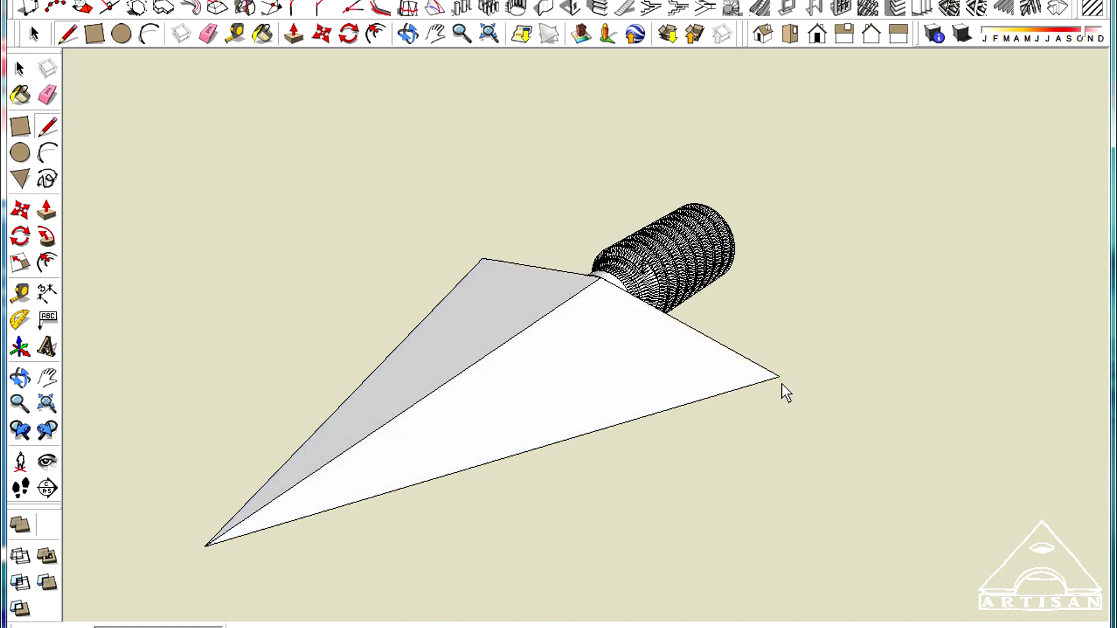
Draw an edge from the handle's end point to the blade tip, splitting the face.
mouse_move(765, 263)
middle_mouse_down()
mouse_move(648, 329)
mouse_move(405, 312)
mouse_move(191, 256)
mouse_move(199, 328)
mouse_move(244, 319)
mouse_move(470, 464)
mouse_move(543, 250)
mouse_move(551, 160)
mouse_move(750, 294)
mouse_move(766, 386)
mouse_move(491, 210)
mouse_move(554, 319)
mouse_move(571, 276)
mouse_move(559, 330)
mouse_move(557, 181)
mouse_move(659, 398)
mouse_move(548, 404)
mouse_move(605, 279)
mouse_move(654, 393)
mouse_move(694, 312)
mouse_move(491, 392)
mouse_move(469, 416)
mouse_move(481, 416)
middle_mouse_up()
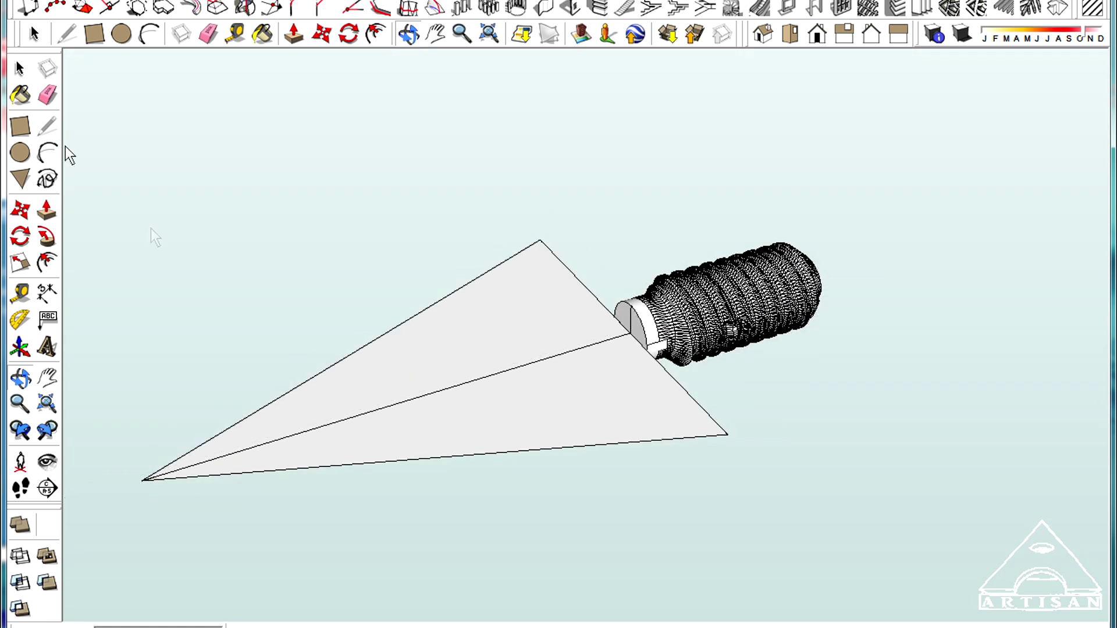
left_click(47, 125)
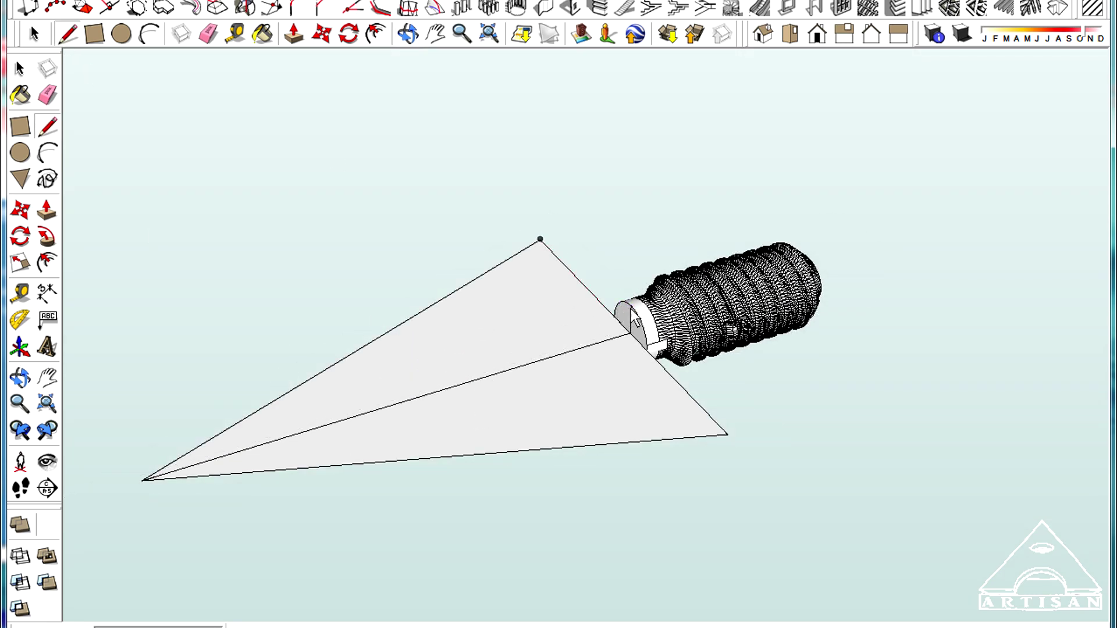
scroll(634, 314, "up", 3)
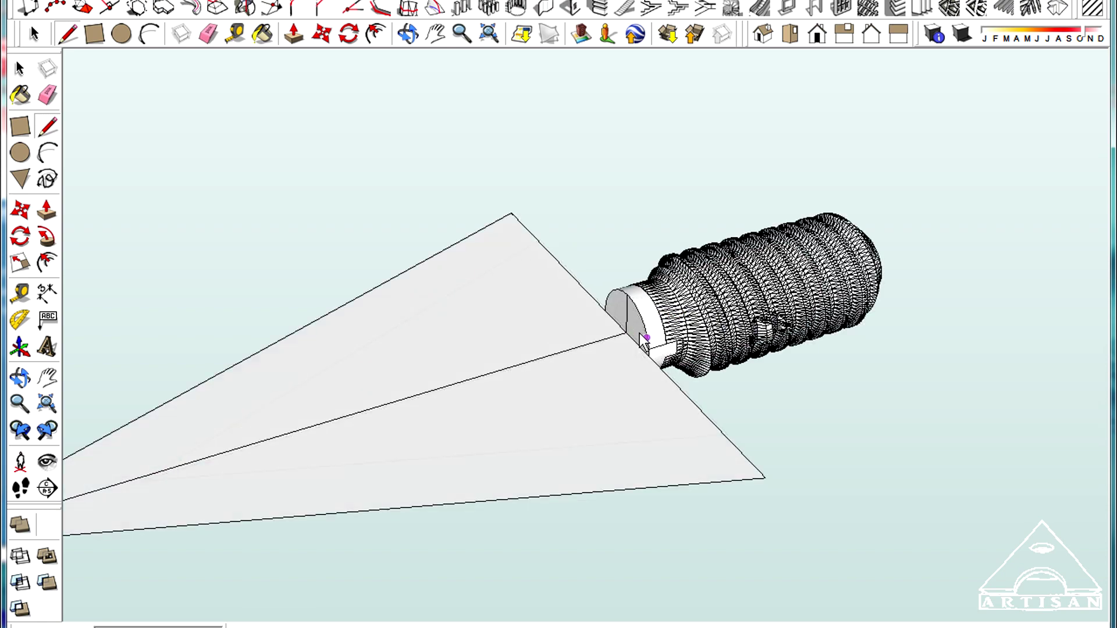
scroll(629, 283, "down", 4)
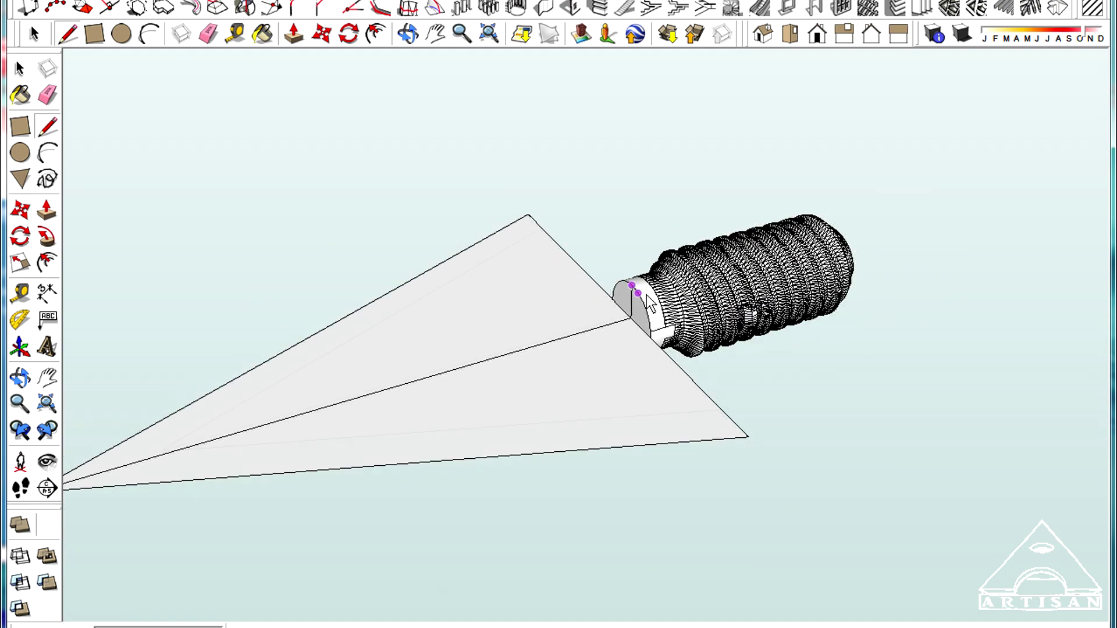
left_click(728, 408)
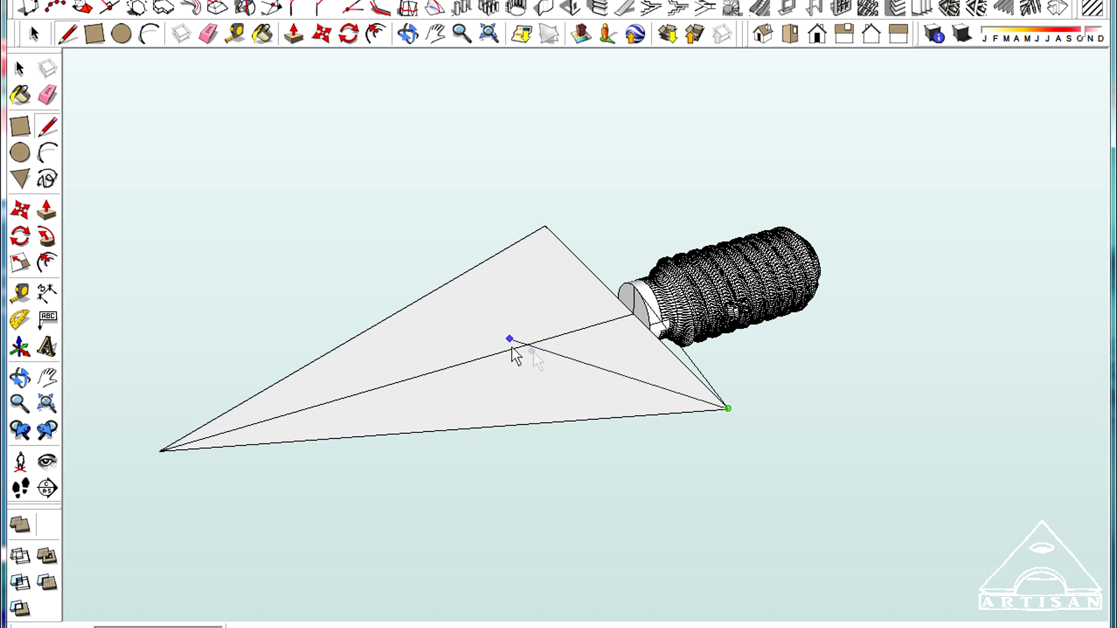
key("Escape")
left_click(633, 287)
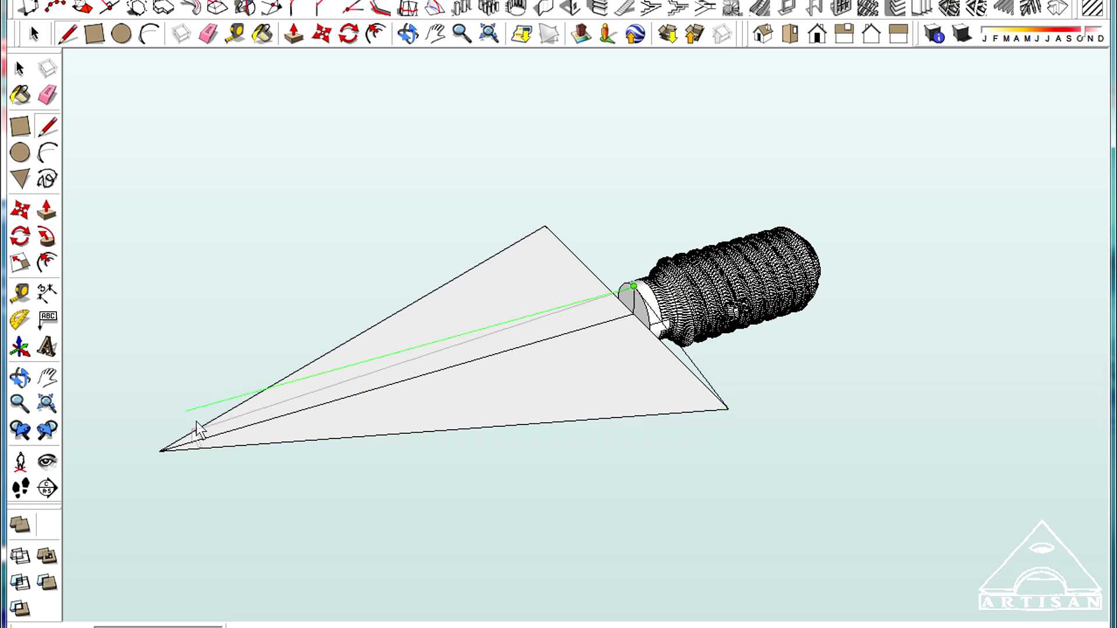
left_click(162, 450)
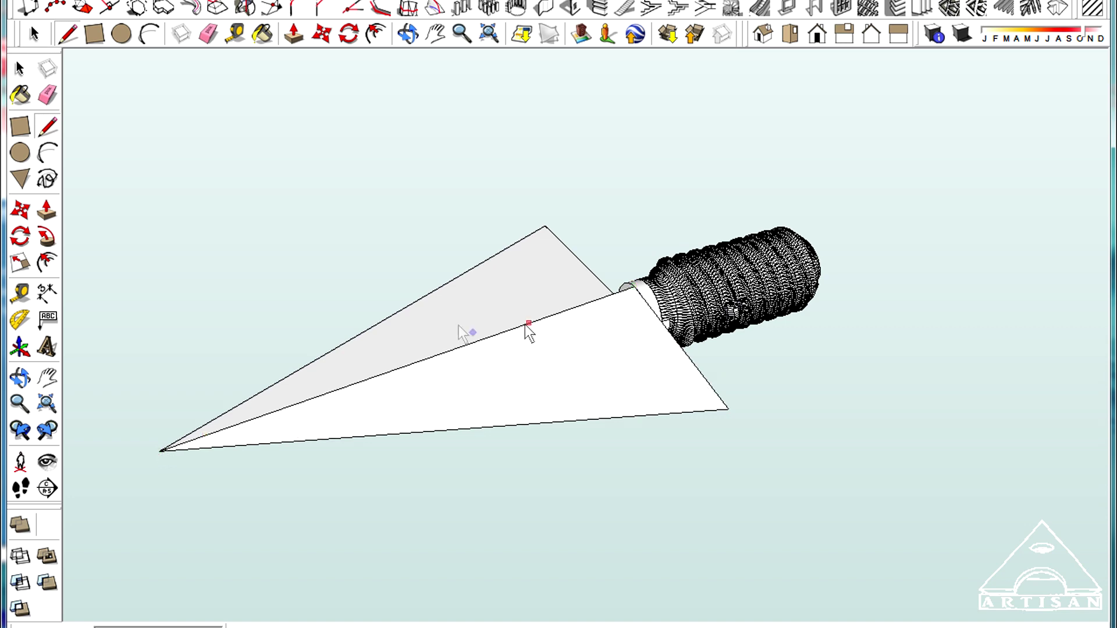
Orbit to the blade's other side, briefly selecting and deselecting the threaded handle.
left_click(409, 33)
middle_click_drag(354, 267, 550, 350)
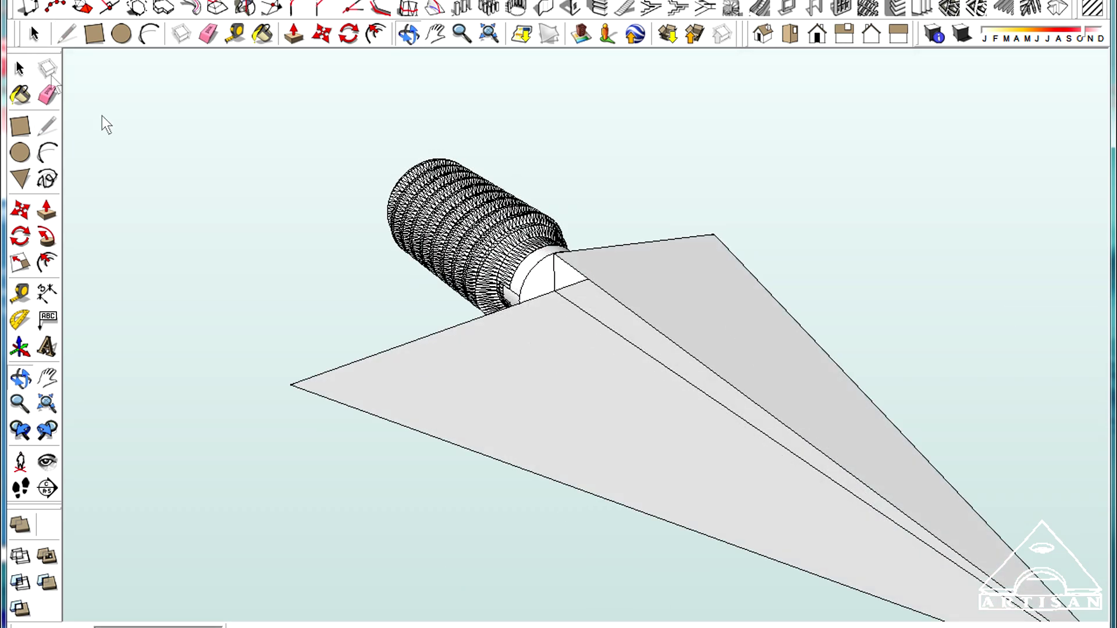
left_click(20, 68)
left_click(481, 235)
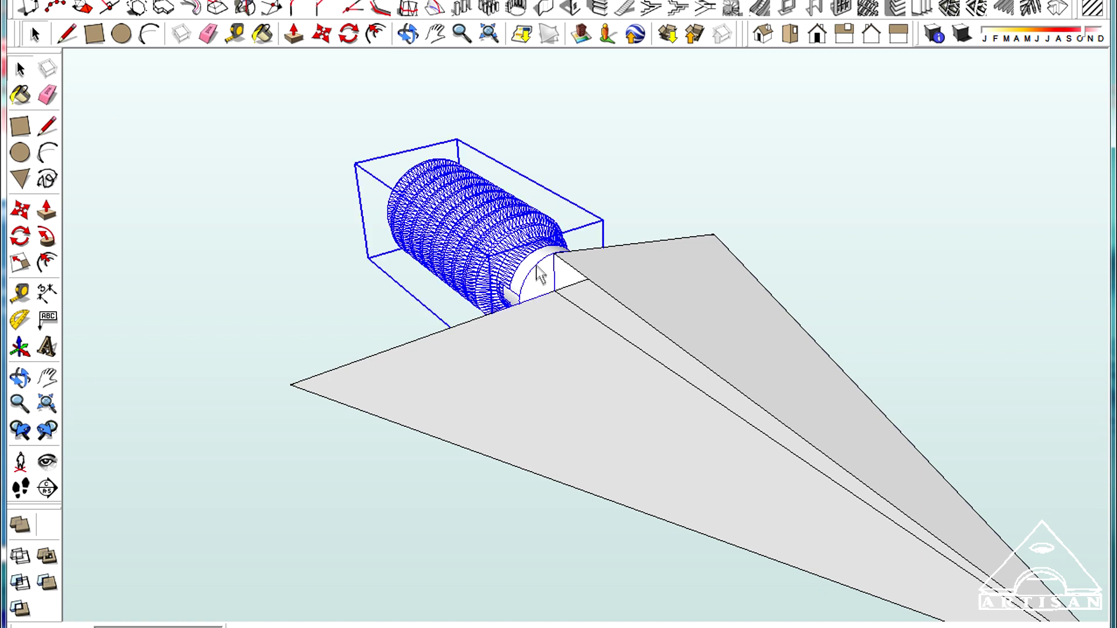
left_click(274, 232)
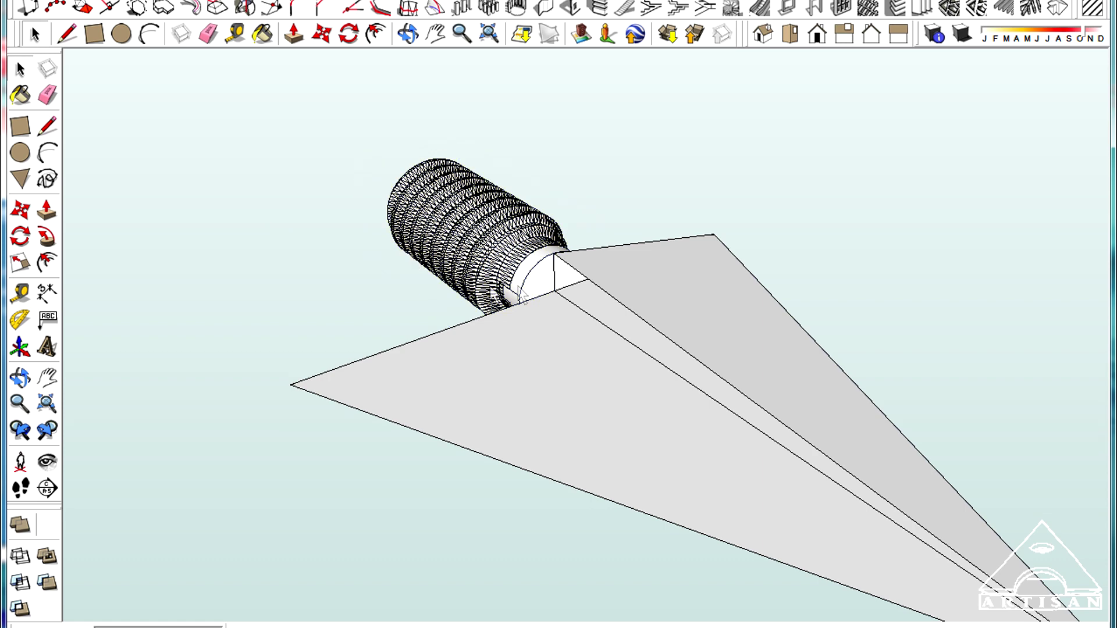
scroll(532, 274, "up", 3)
Draw a line from the top of the end cap's arc to the blade's left corner, closing that face.
left_click(68, 34)
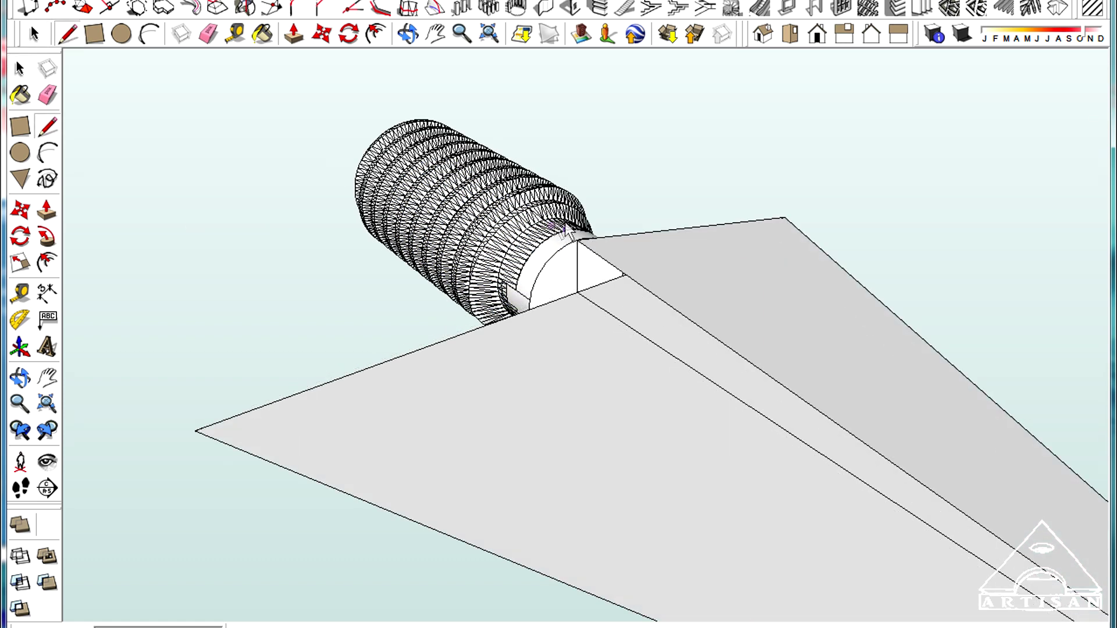
left_click(577, 240)
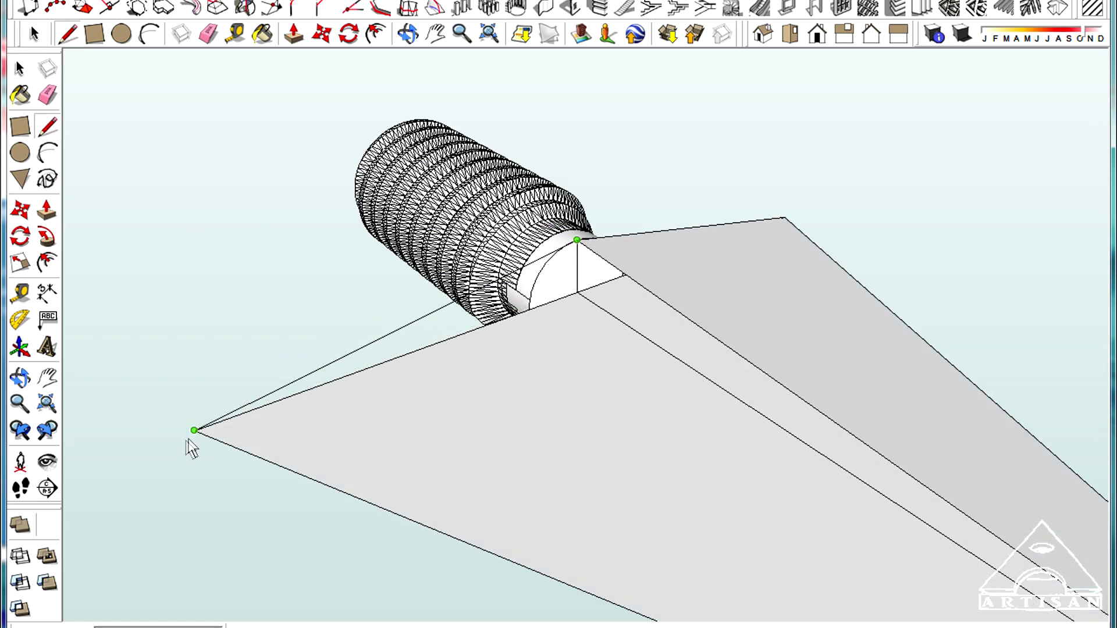
left_click(196, 431)
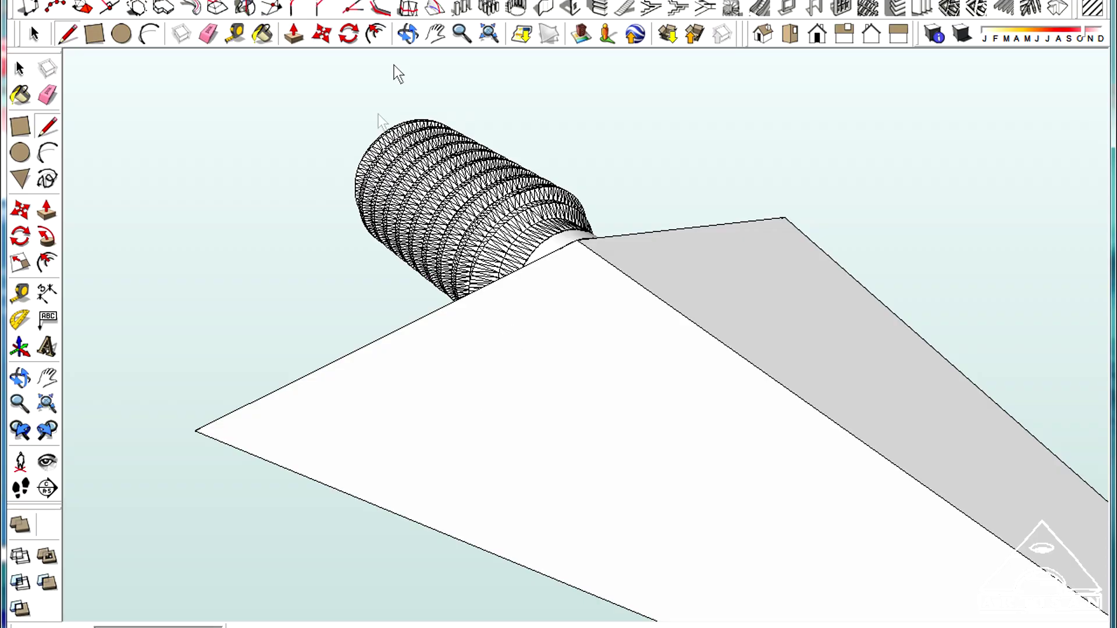
left_click(407, 33)
mouse_move(698, 349)
left_mouse_down()
mouse_move(753, 399)
mouse_move(713, 337)
mouse_move(755, 287)
mouse_move(570, 268)
left_mouse_up()
scroll(582, 262, "up", 6)
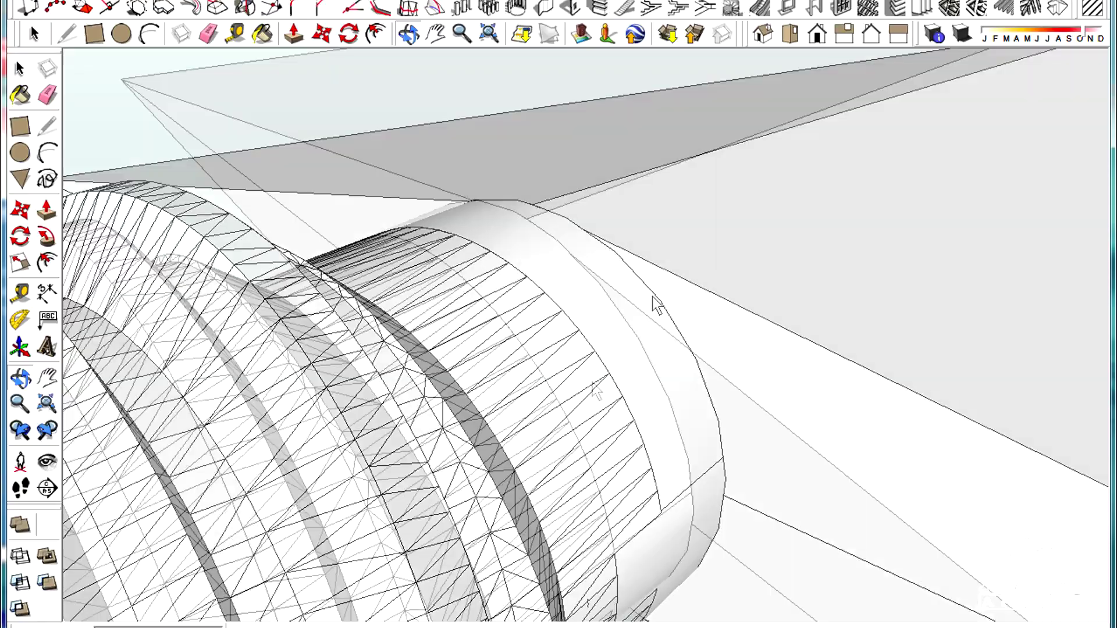
left_click_drag(656, 304, 414, 309)
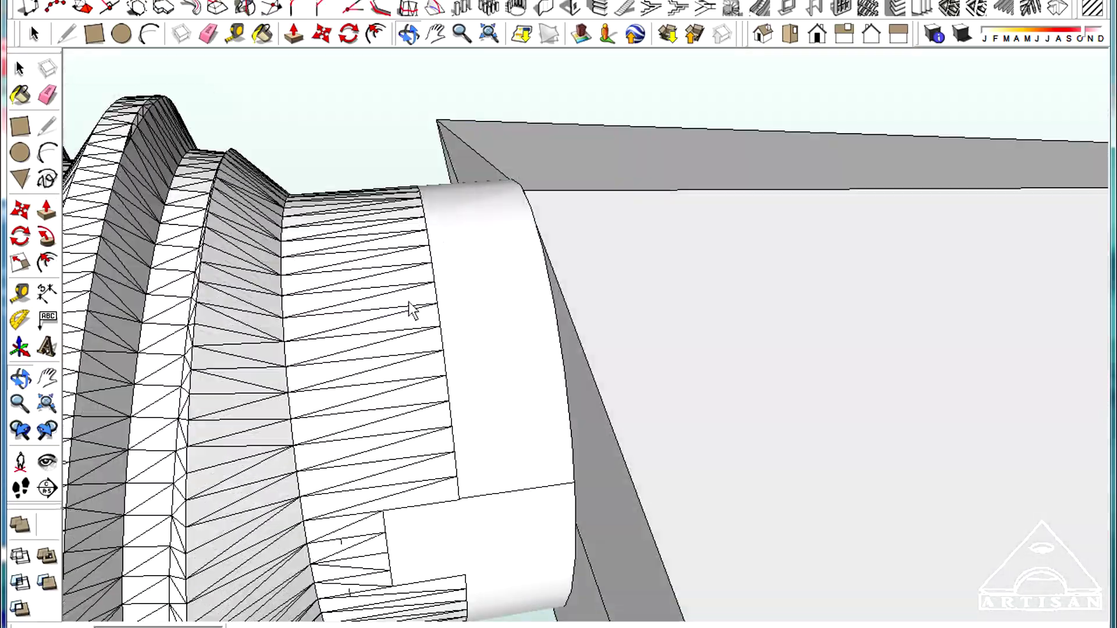
left_click(33, 33)
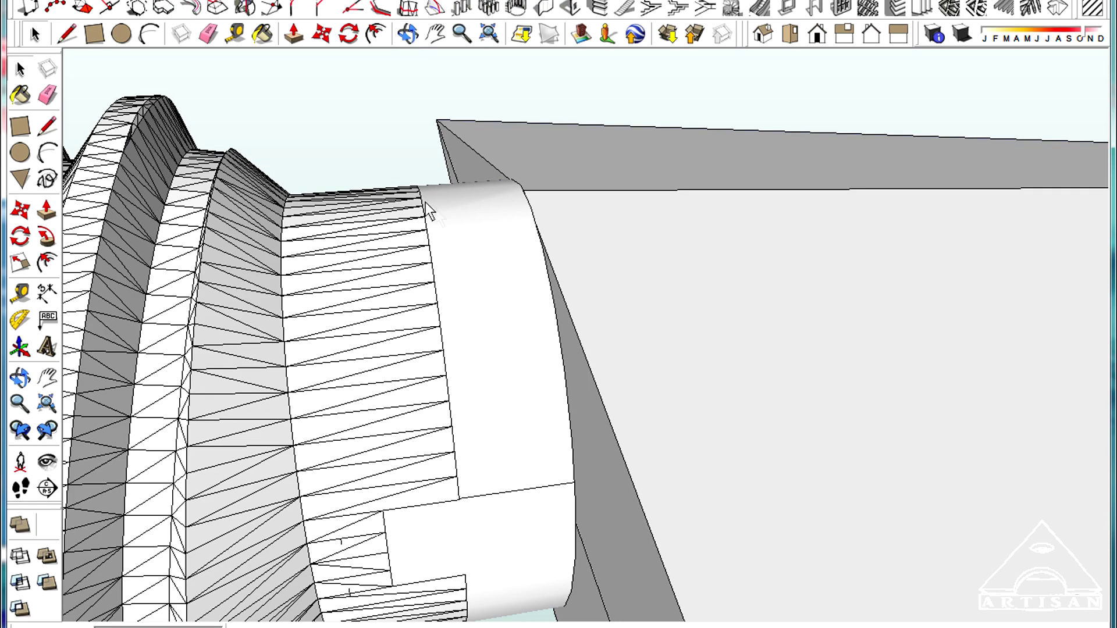
left_click(442, 215)
middle_click_drag(442, 215, 454, 254)
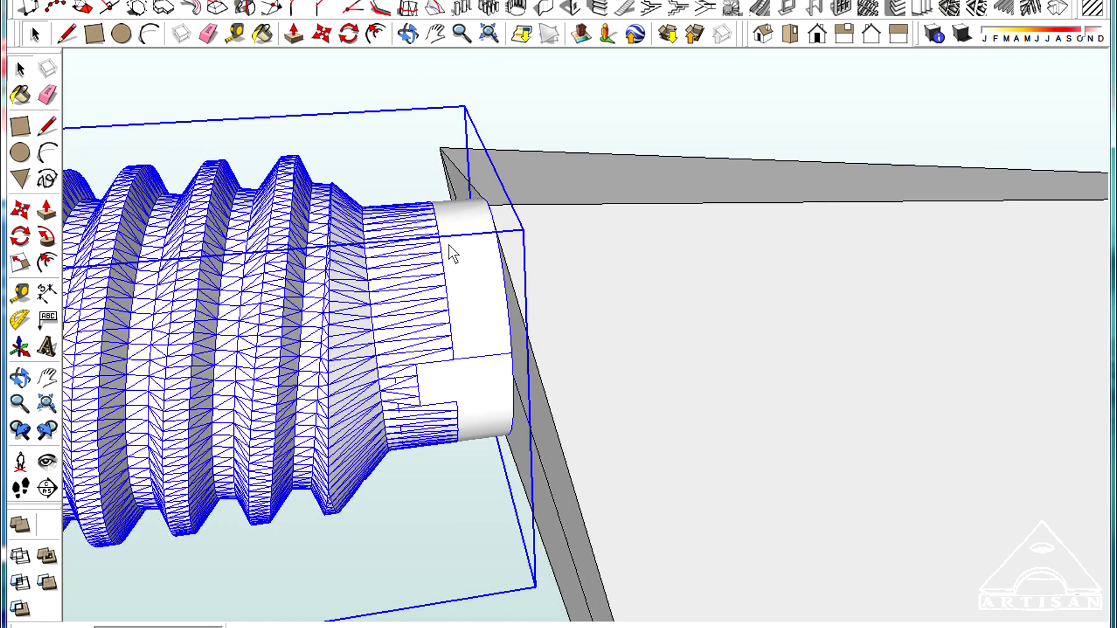
scroll(469, 321, "down", 3)
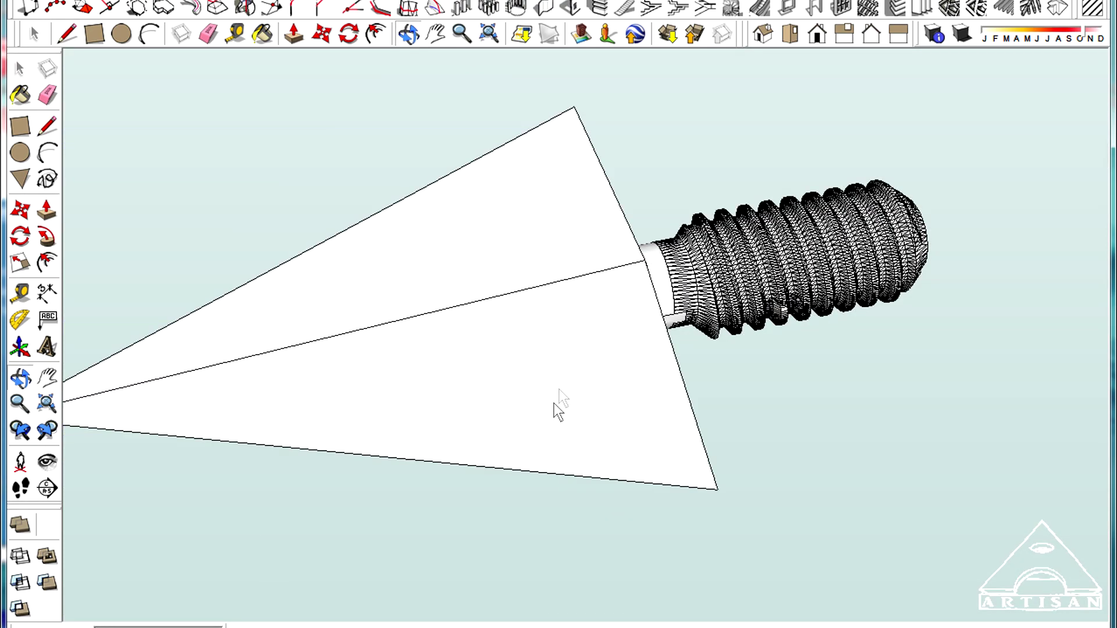
left_click_drag(554, 403, 739, 512)
left_click_drag(541, 419, 634, 391)
scroll(727, 370, "up", 6)
scroll(734, 380, "down", 5)
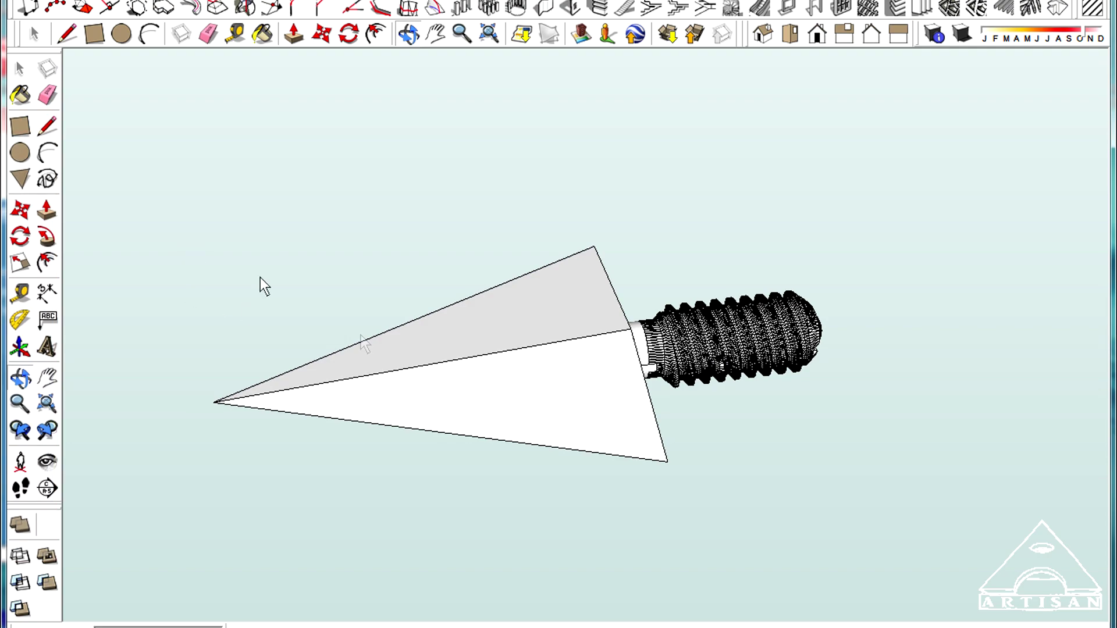
From a low side view, box-select the whole arrowhead and plunger and open the File menu.
middle_click_drag(357, 362, 423, 446)
scroll(423, 446, "down", 3)
left_click(30, 37)
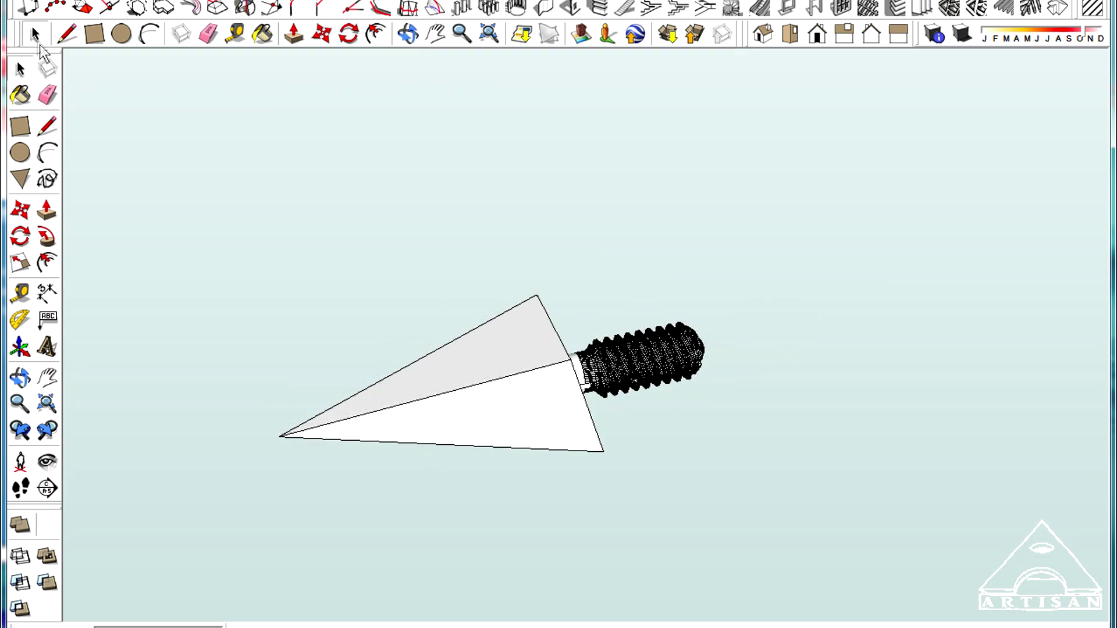
left_click_drag(241, 194, 772, 528)
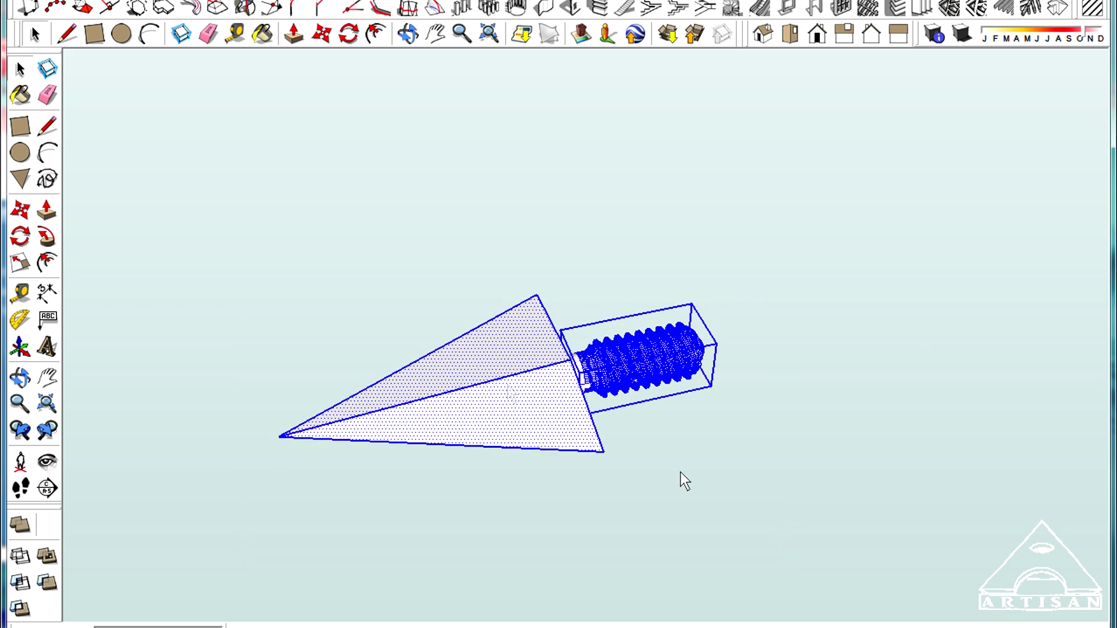
left_click(17, 0)
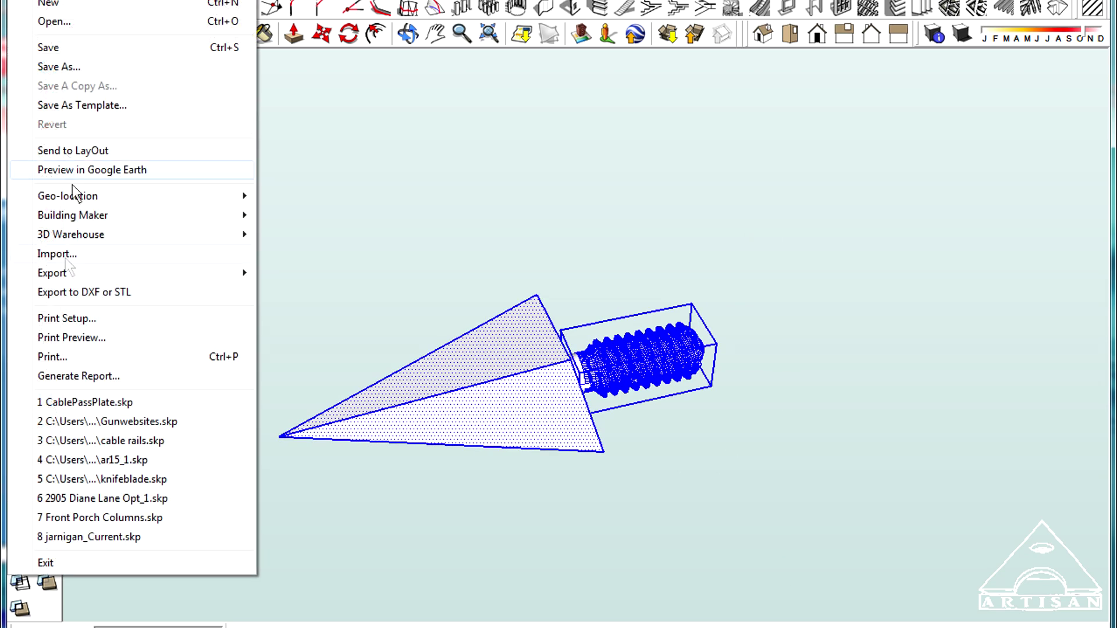
Export the model as stl with Millimeters as the export unit, and start renaming the file.
mouse_move(180, 275)
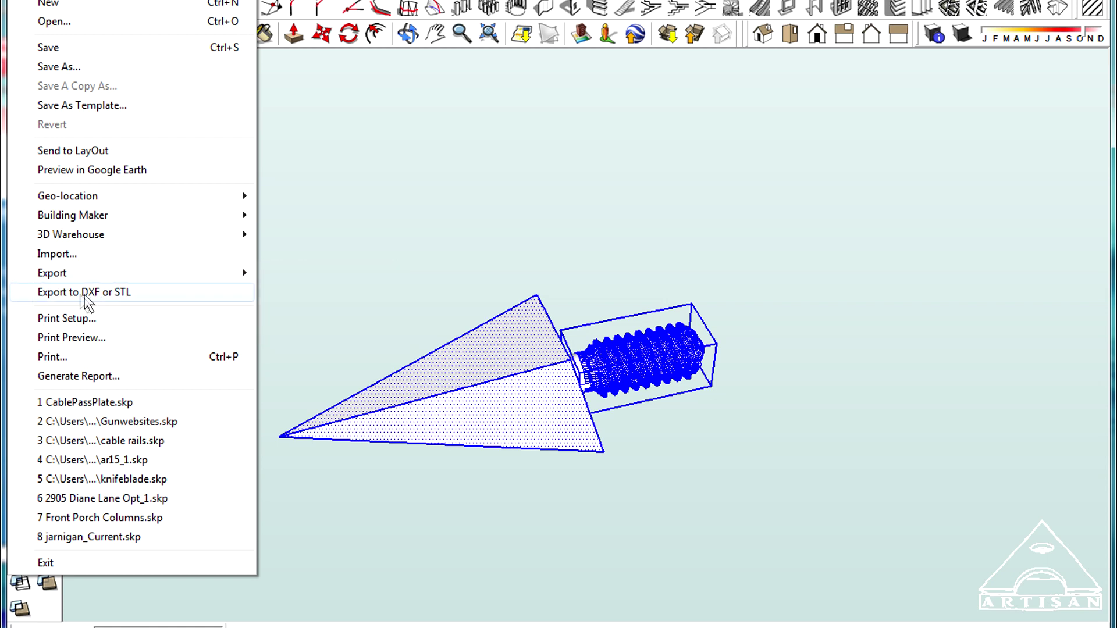
left_click(126, 294)
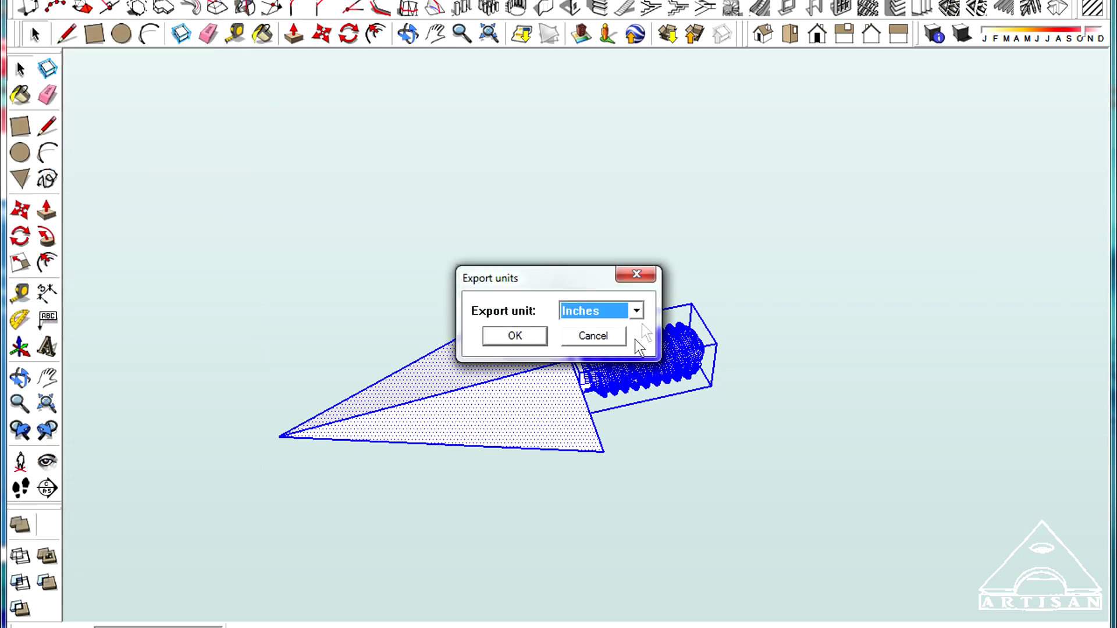
left_click(637, 310)
left_click(624, 357)
left_click(526, 338)
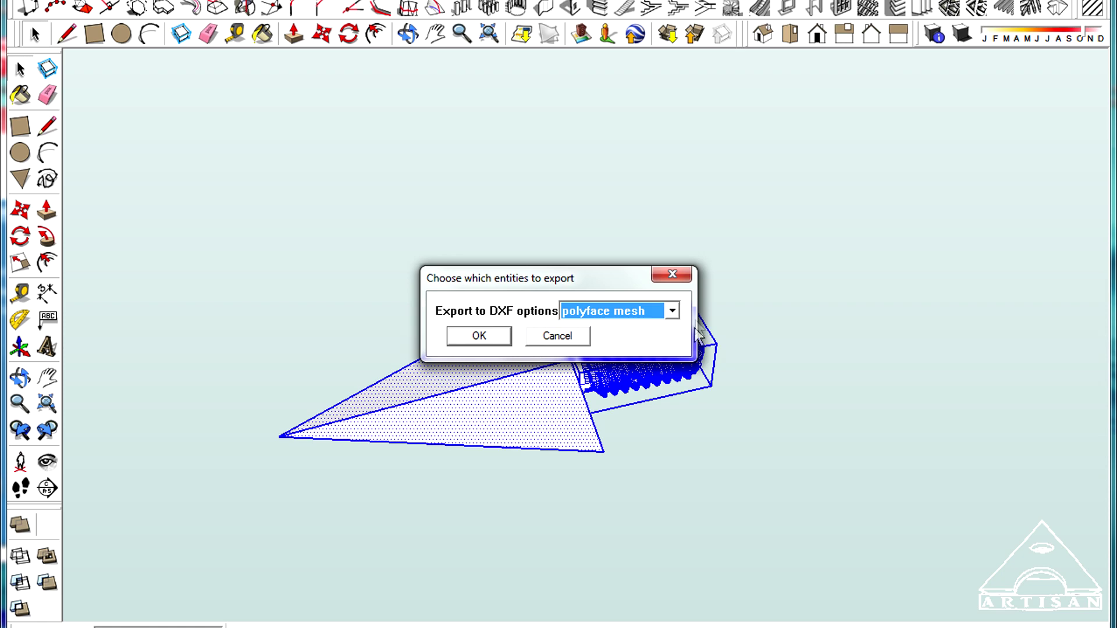
left_click(672, 312)
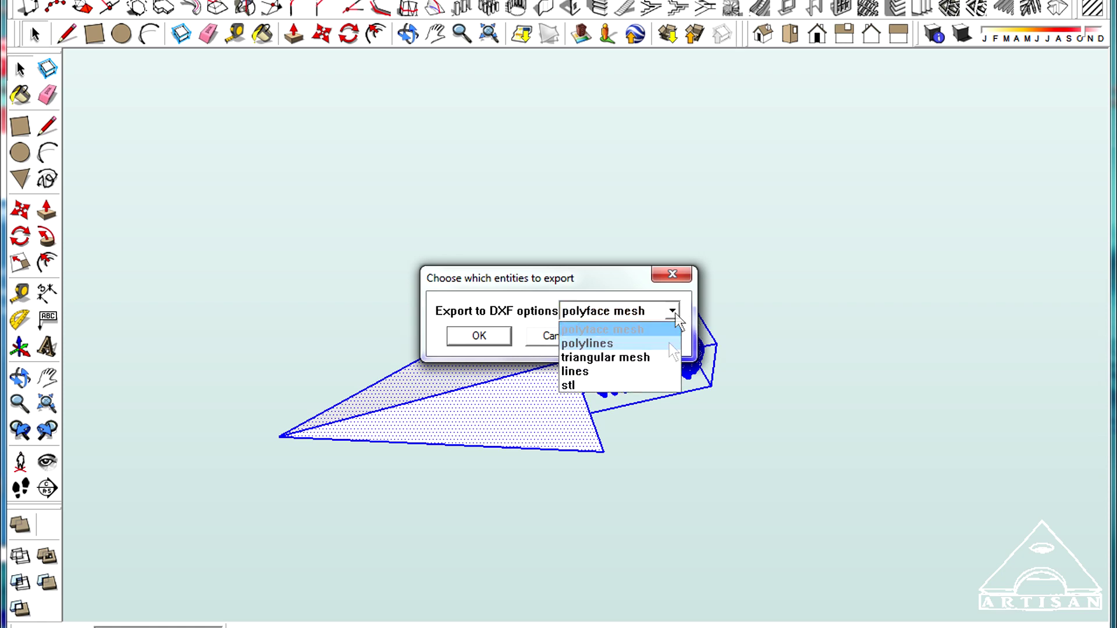
left_click(654, 384)
left_click(462, 337)
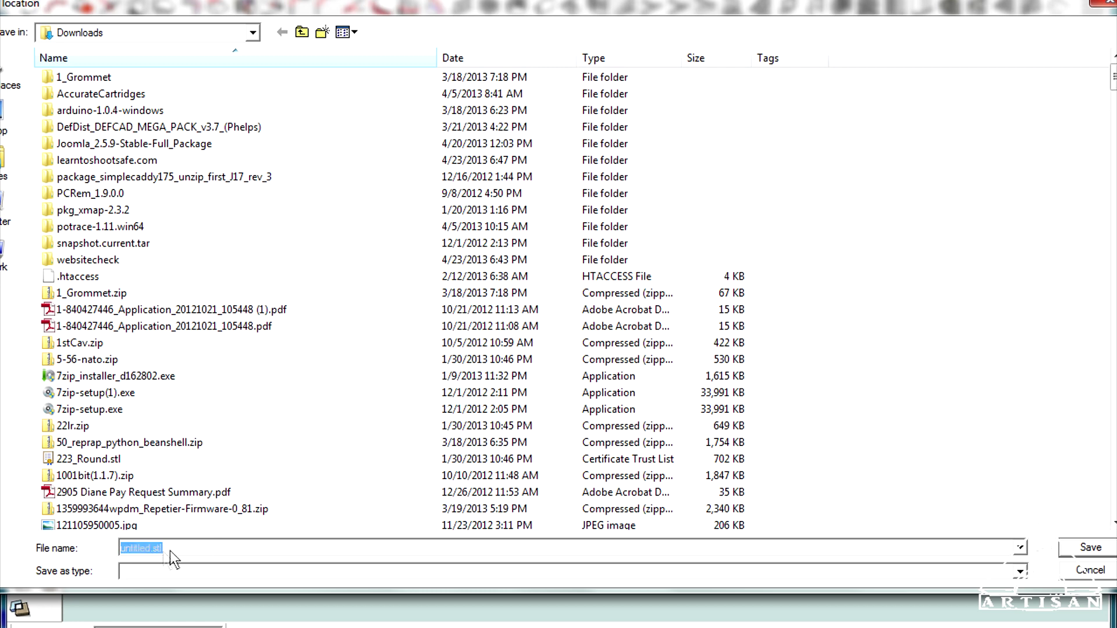
double_click(145, 549)
type("abb")
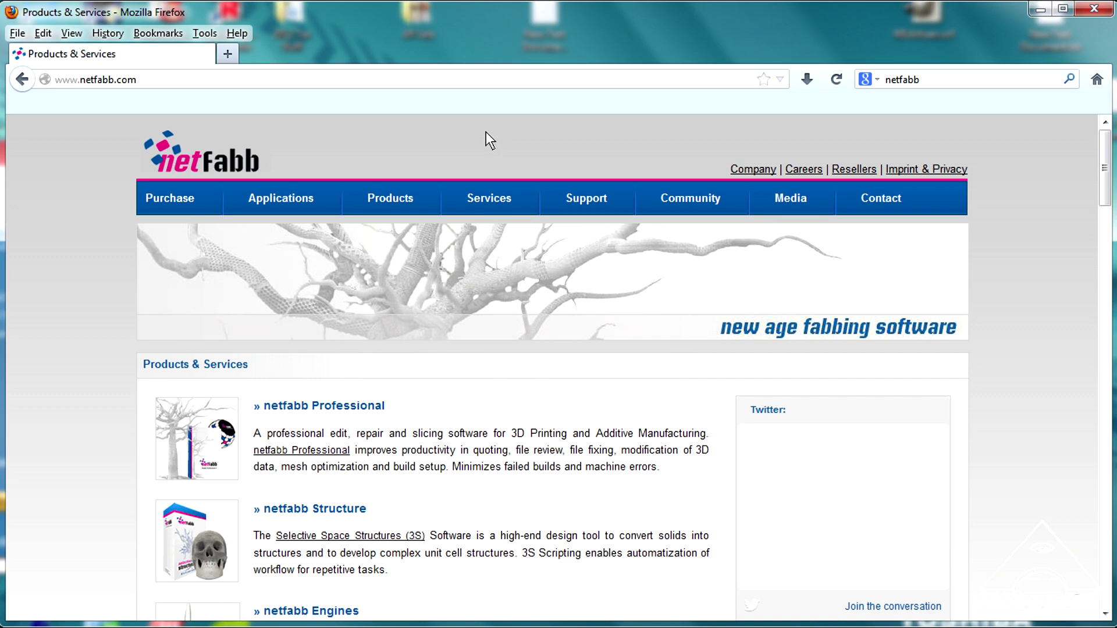
Open netfabb's 'Processing finished' email and follow its link to the arrowhead1.stl repair results.
mouse_move(472, 166)
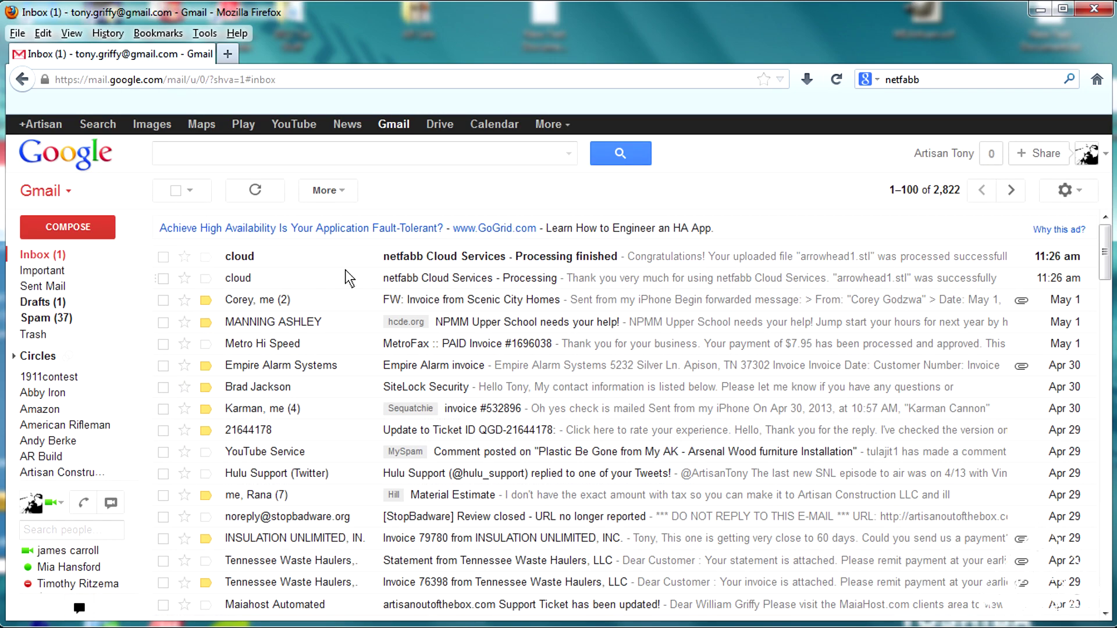
left_click(429, 259)
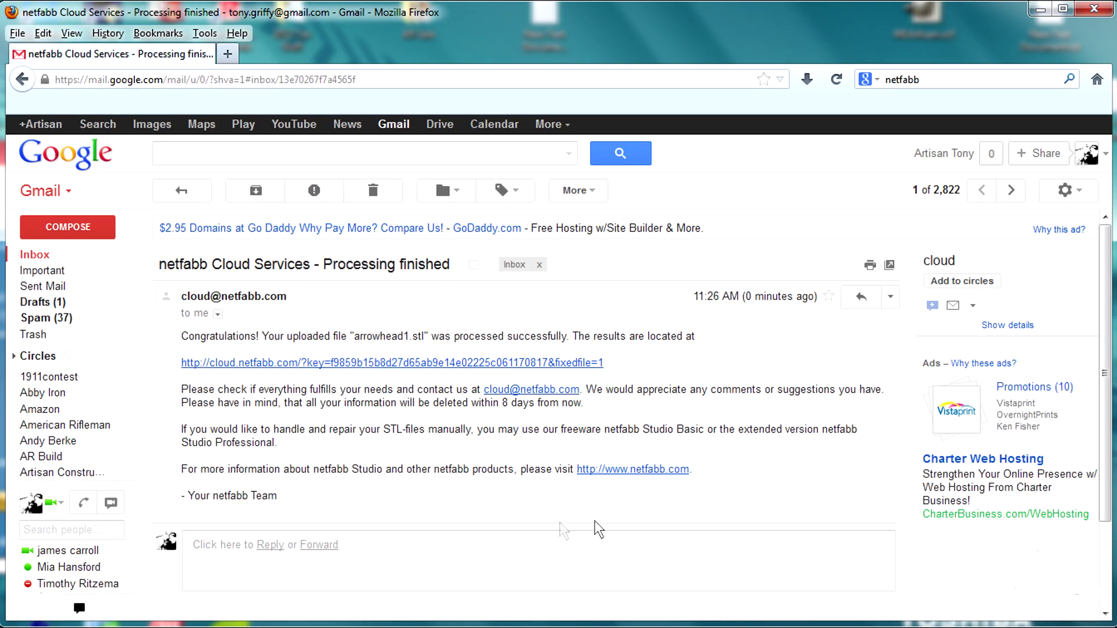
left_click(480, 363)
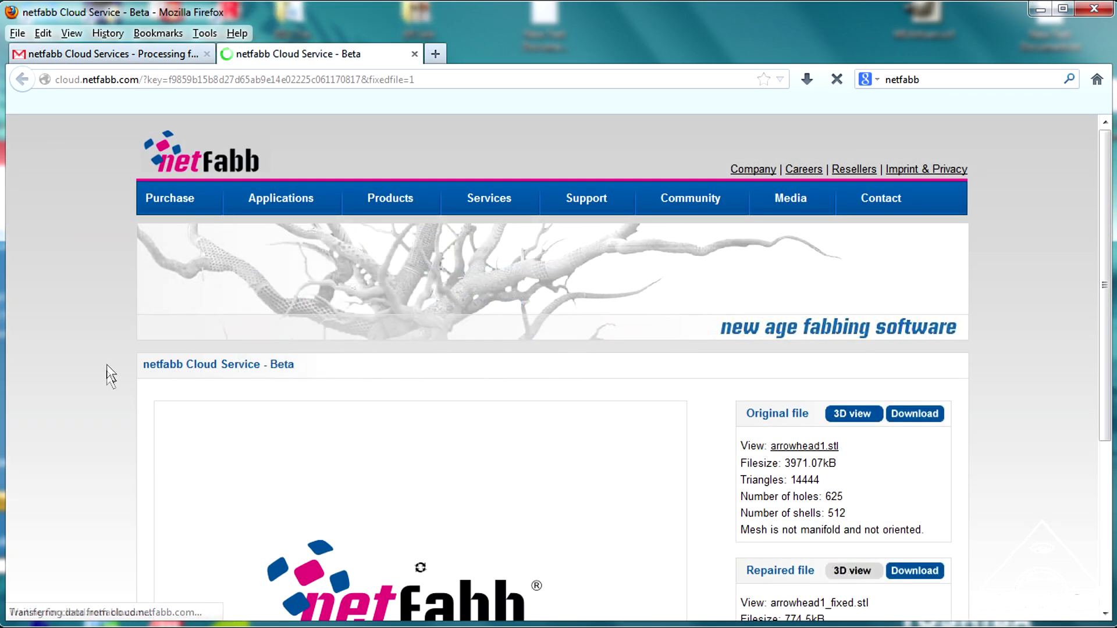
Scroll to the results and download the repaired arrowhead1_fixed.stl.
scroll(106, 364, "down", 4)
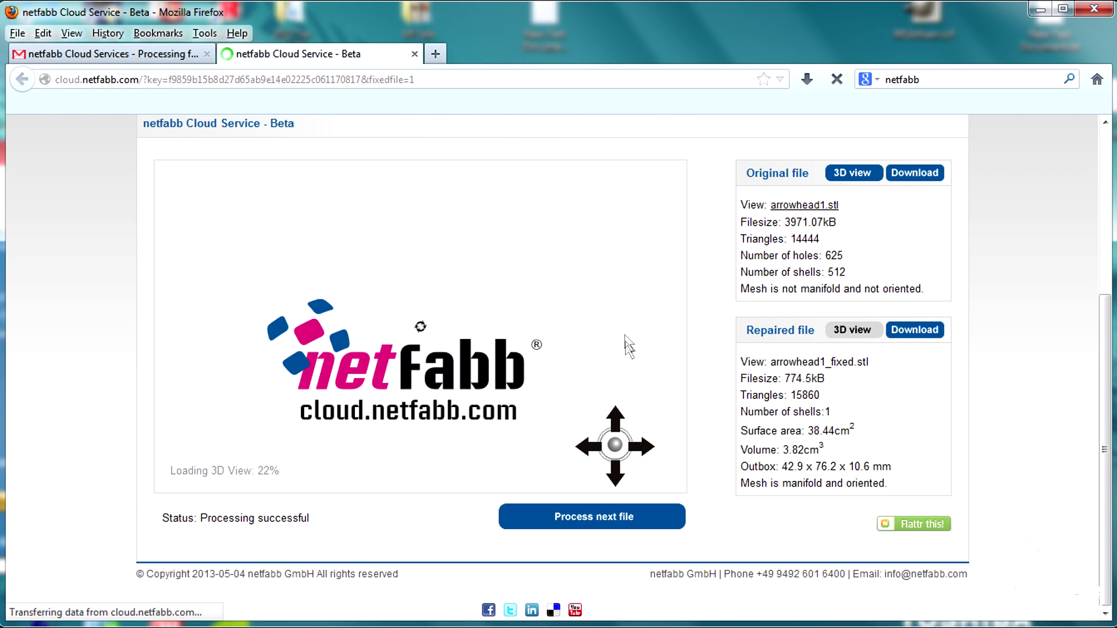
left_click(915, 330)
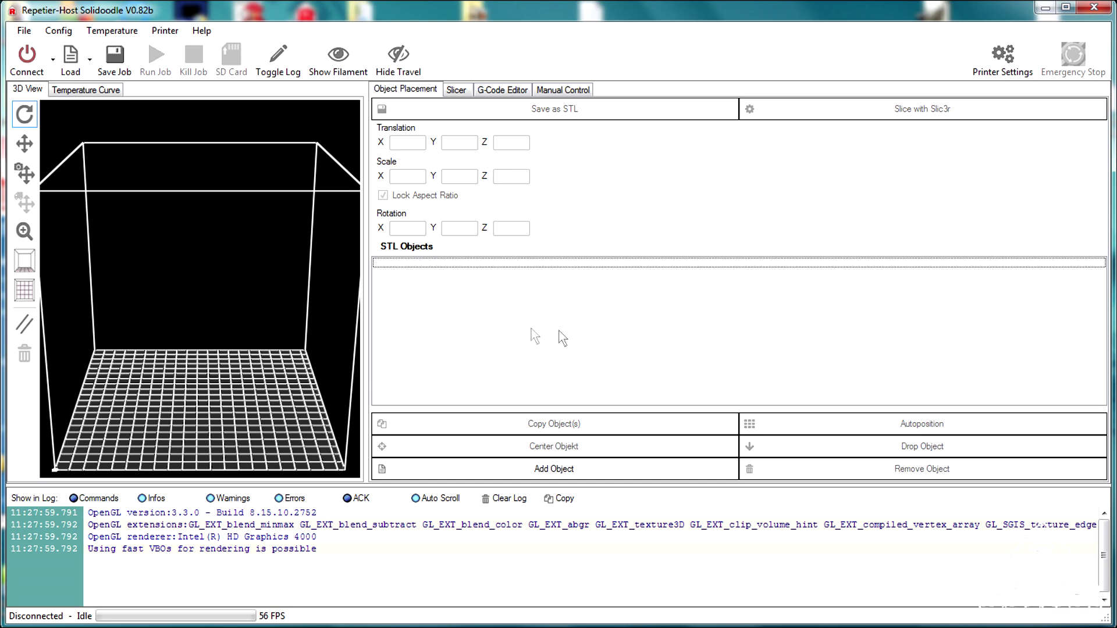
Add arrowhead1_fixed.stl from the Downloads folder as an object on the print bed.
left_click(555, 470)
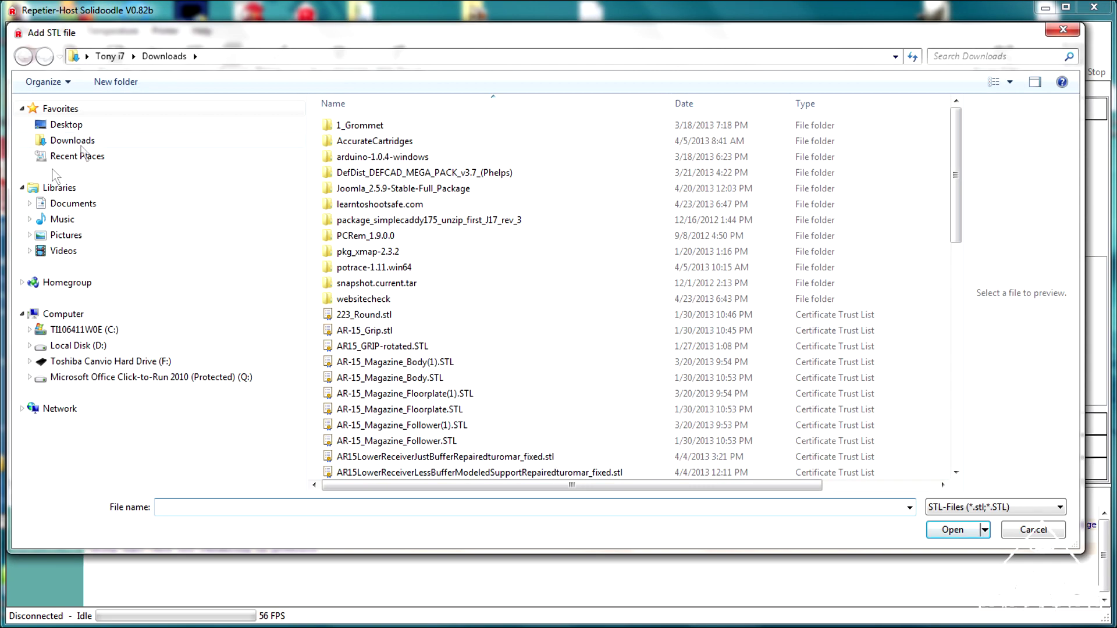
left_click(72, 141)
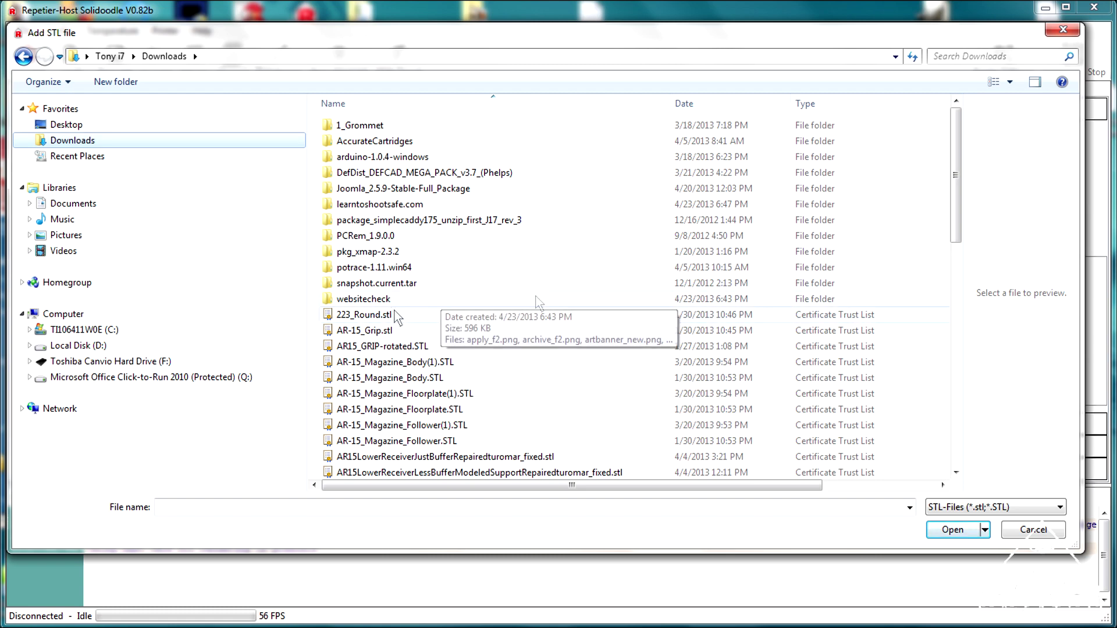
left_click_drag(956, 195, 954, 304)
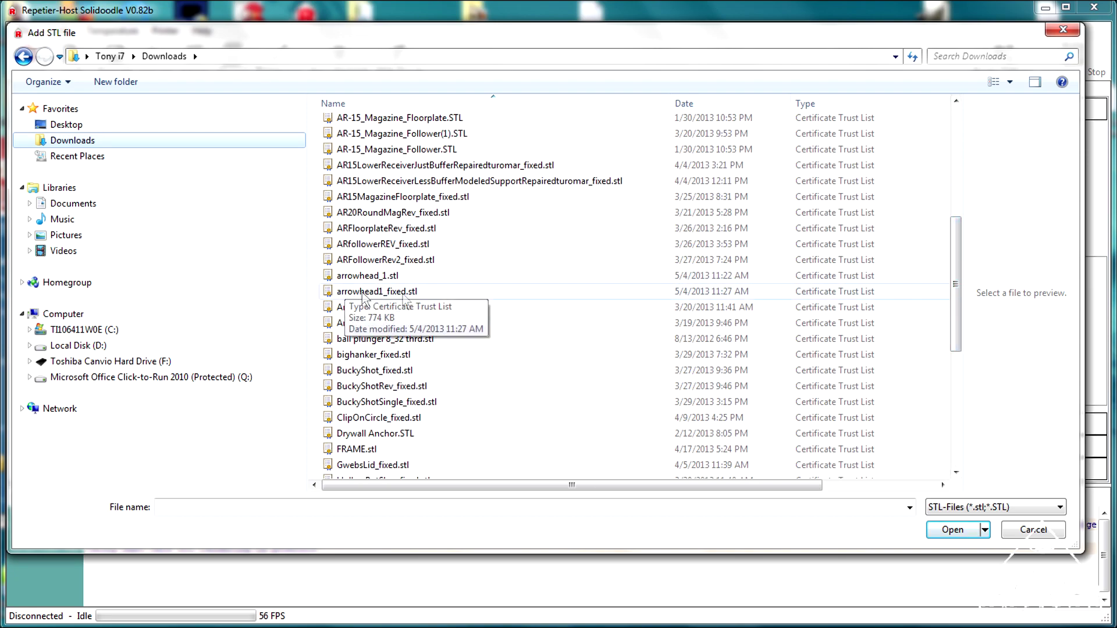
left_click(390, 293)
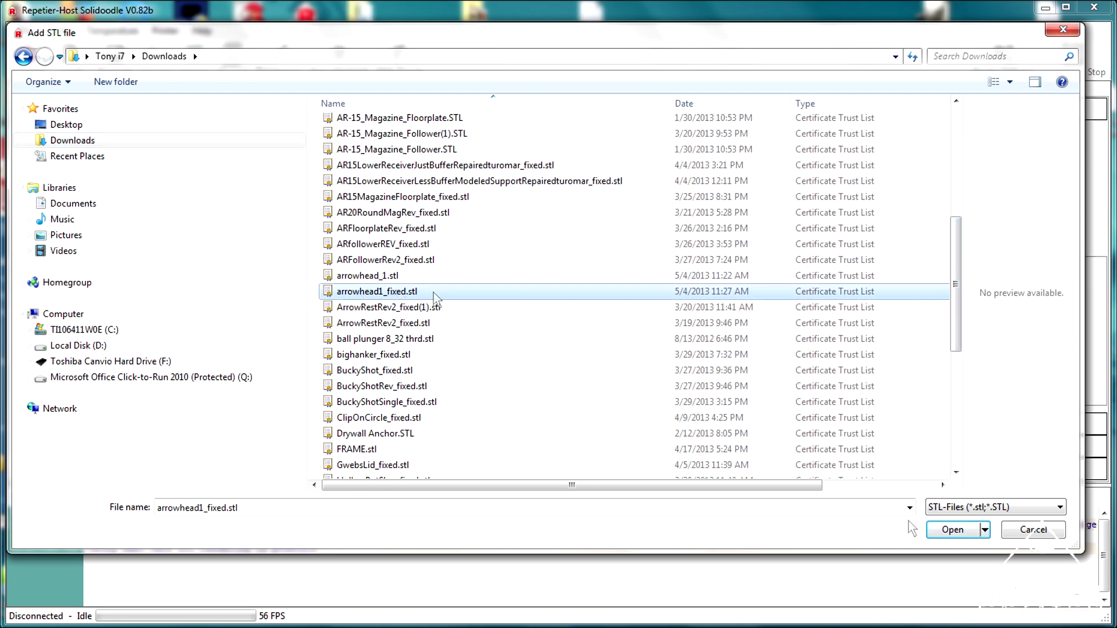
left_click(952, 530)
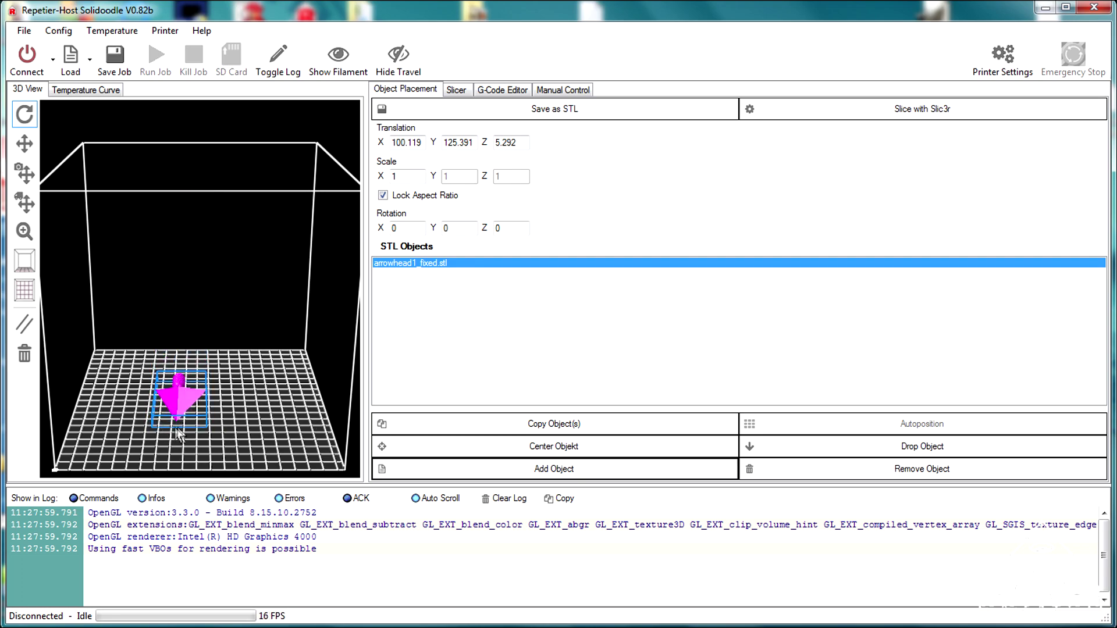
Centre the arrowhead and drop it onto the bed, then resize the 3D view against the placement panel.
left_click_drag(220, 386, 317, 389)
left_click(602, 451)
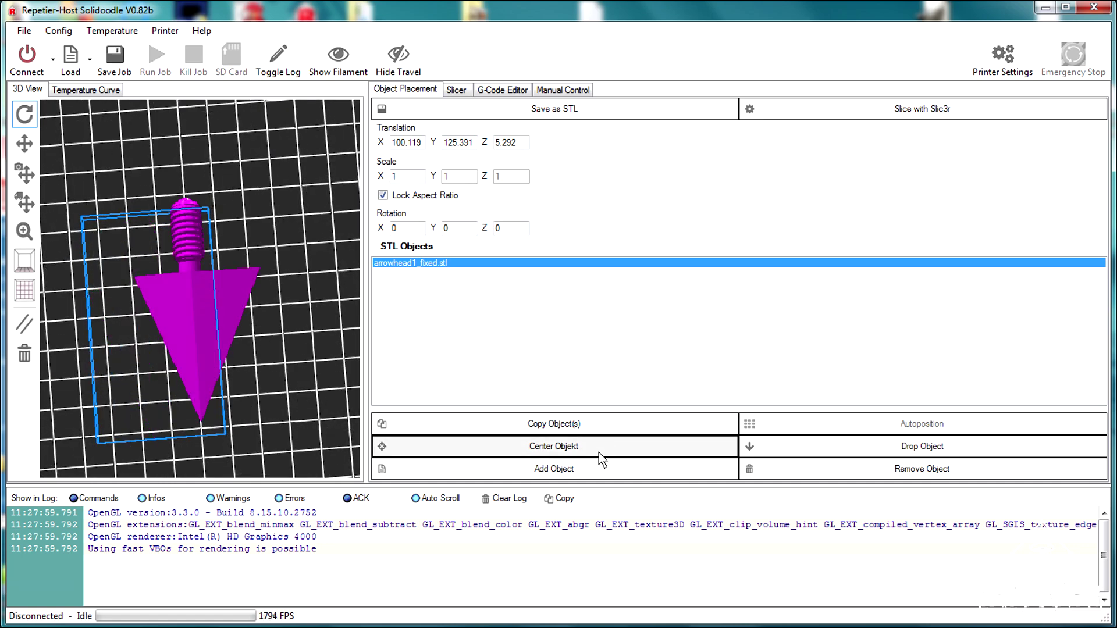
left_click(872, 452)
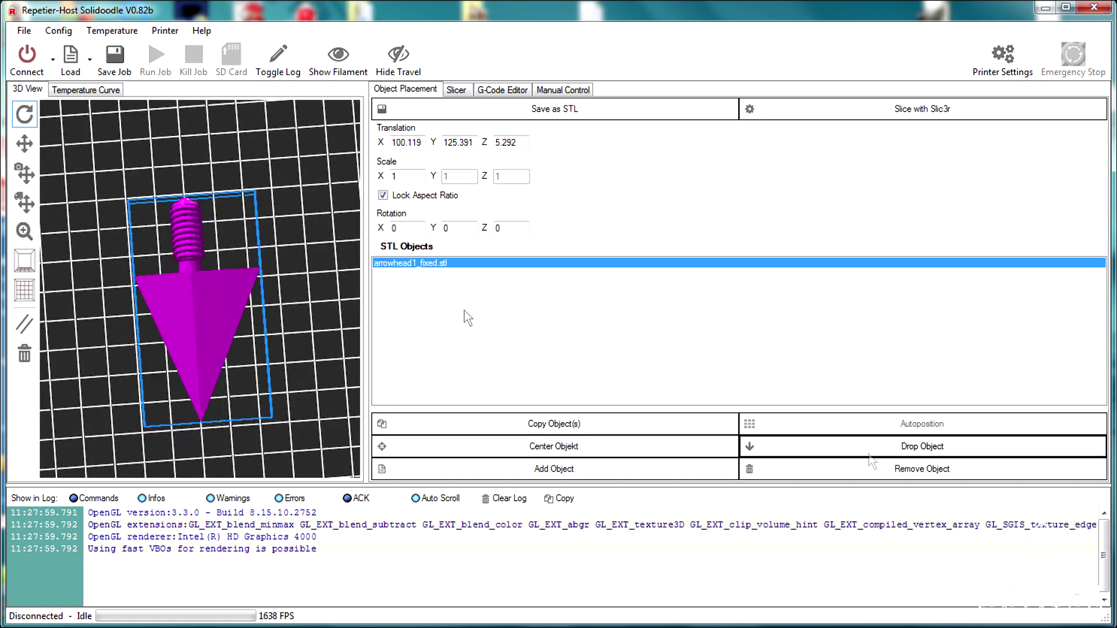
left_click_drag(366, 279, 486, 279)
left_click_drag(389, 326, 193, 314)
scroll(193, 313, "down", 5)
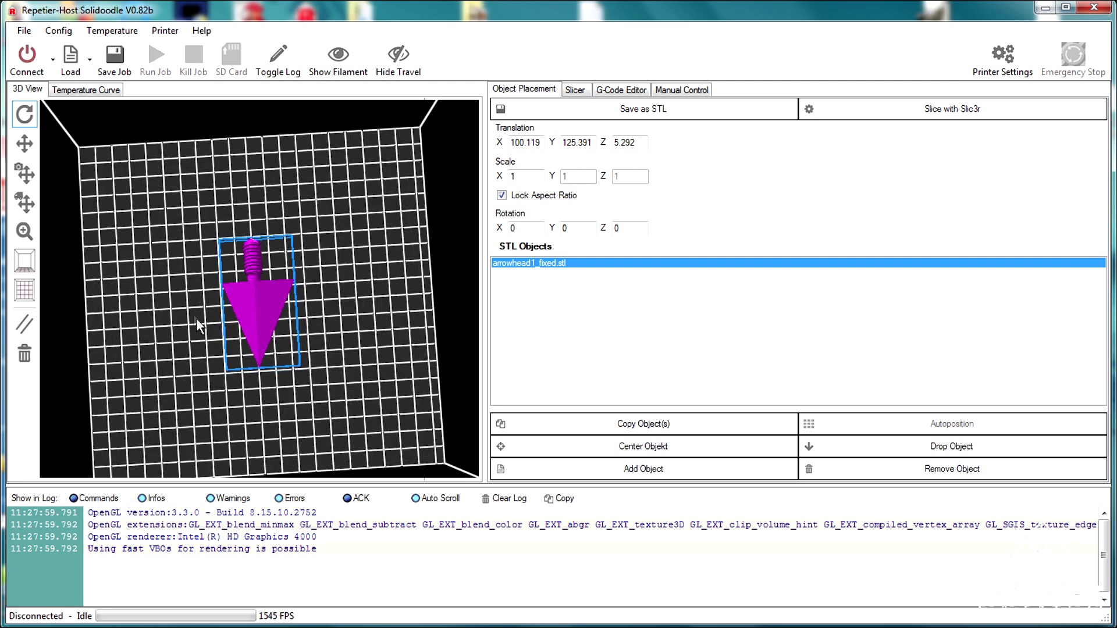
left_click_drag(480, 328, 417, 334)
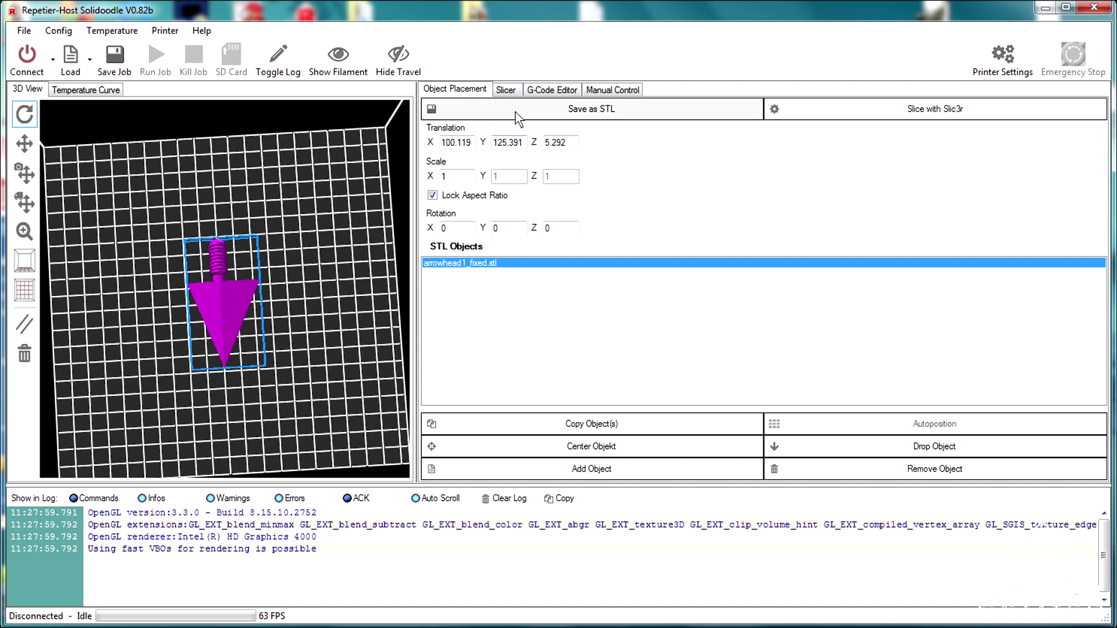
Slice the arrowhead into G-code with Slic3r from the Slicer tab, dismissing the extra Slic3r window.
left_click(506, 90)
left_click(634, 152)
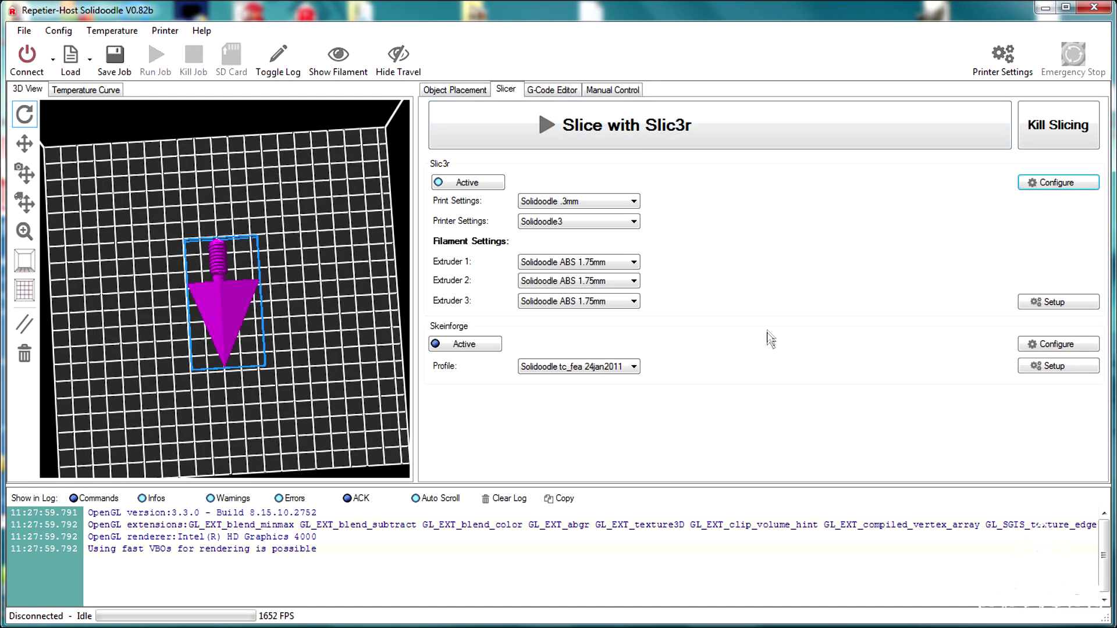
left_click(587, 129)
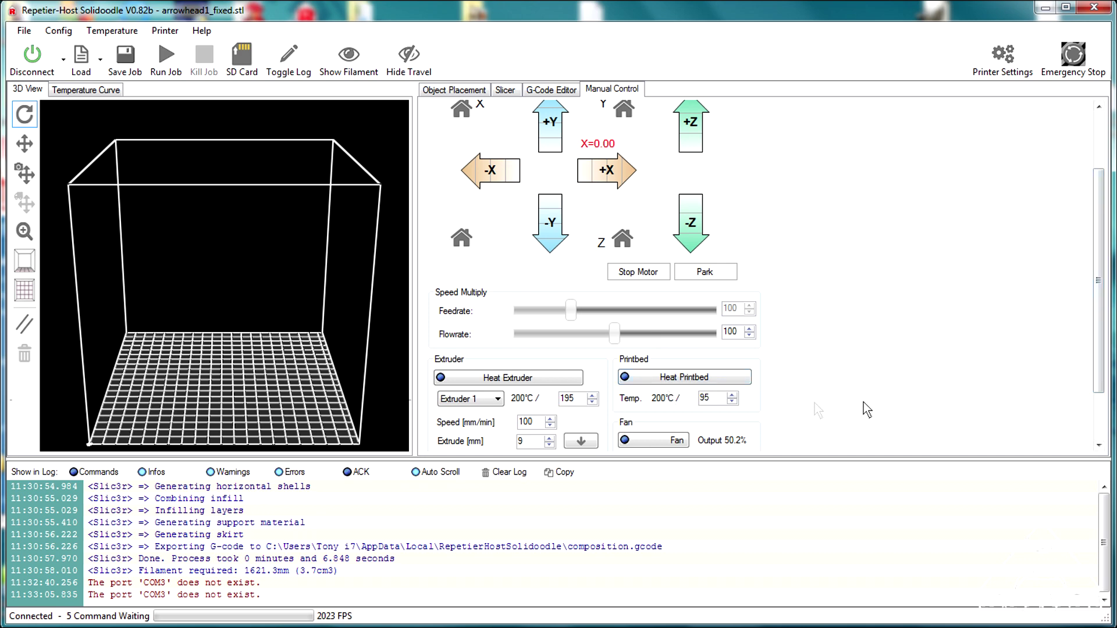
Heat the print bed toward 95°C, switching the 195°C extruder heater on and back off.
left_click(718, 381)
scroll(640, 372, "down", 1)
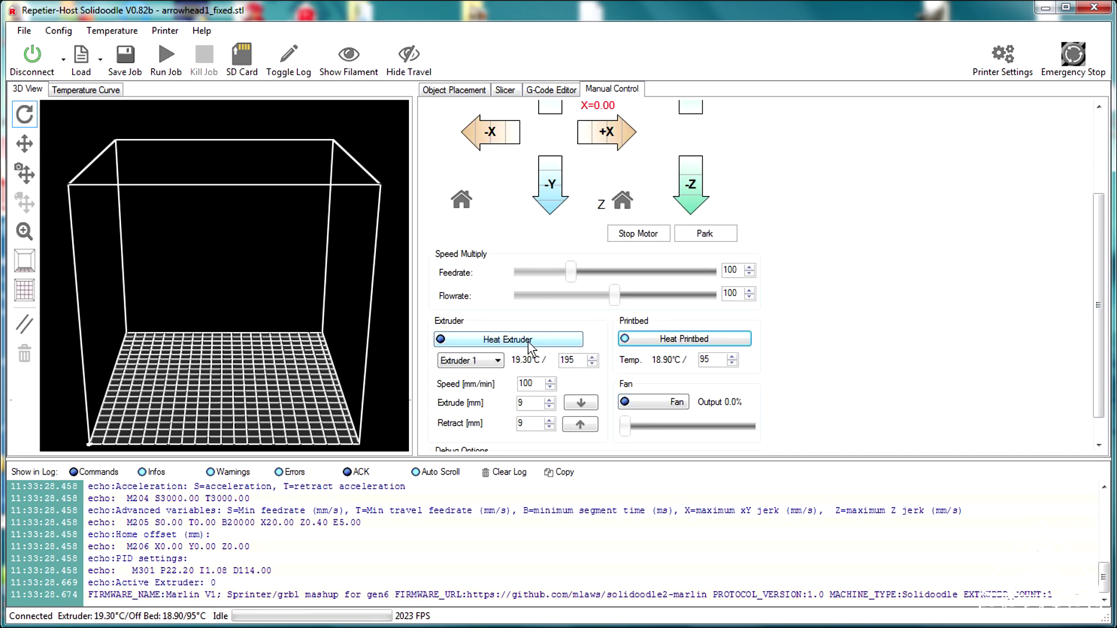
left_click(527, 343)
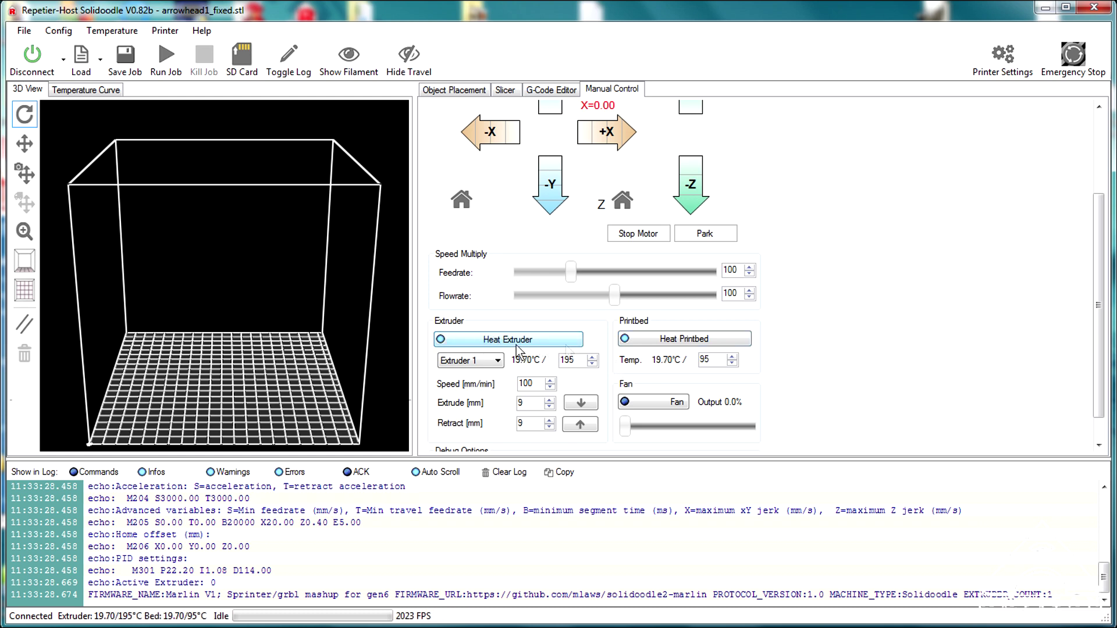
left_click(512, 342)
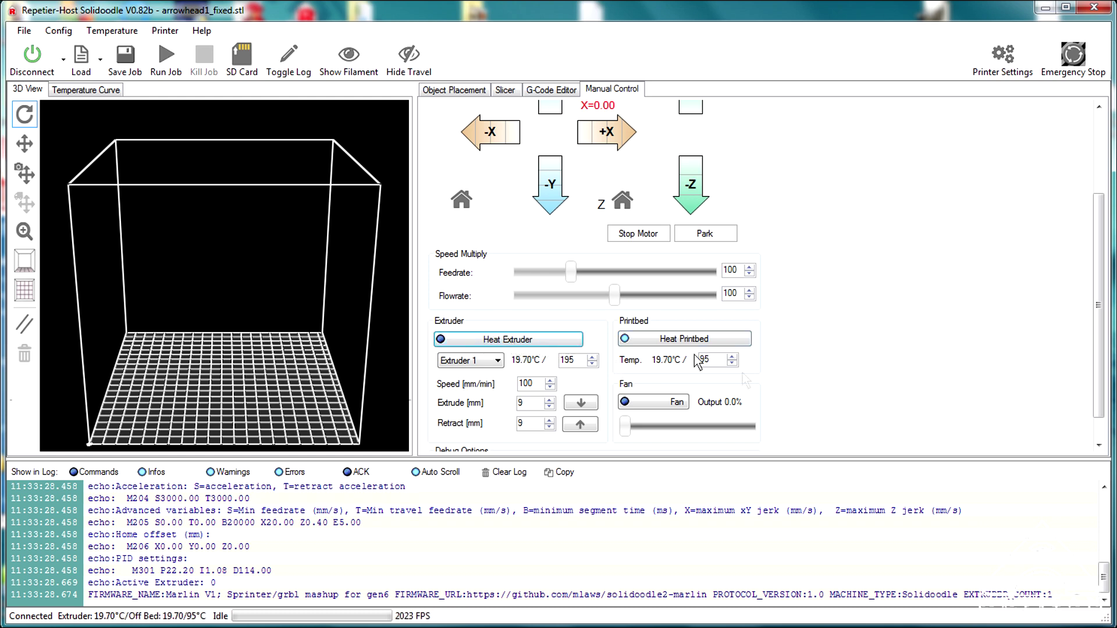